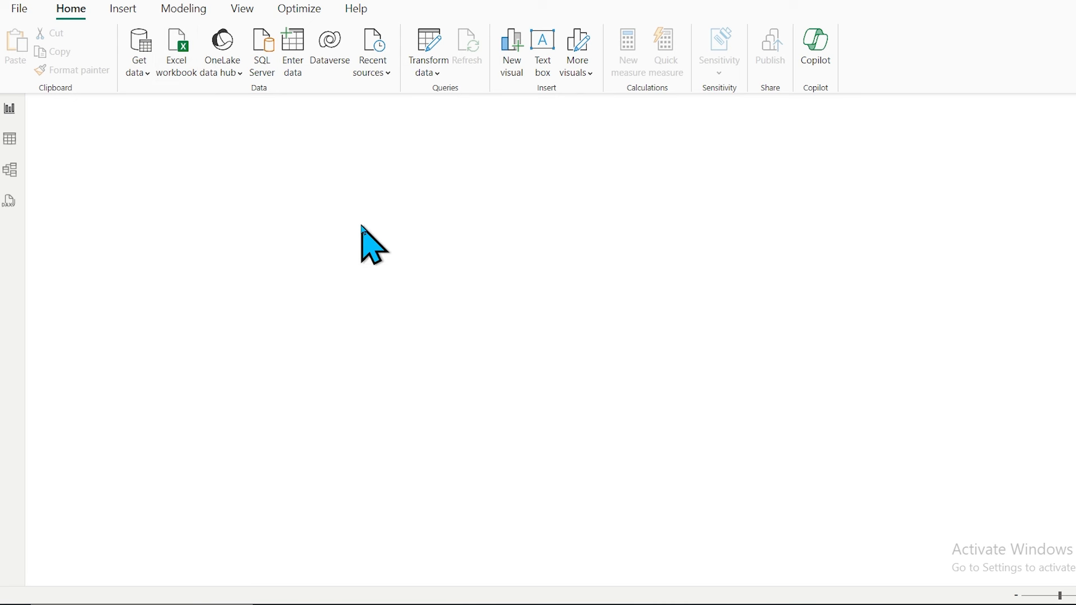
Step: Load the Product Data sheet from the Excel workbook "sample data for M language.xlsx" into the report
{"action": "left_click", "coordinate": [174, 62]}
{"action": "left_click", "coordinate": [194, 161]}
{"action": "left_click", "coordinate": [437, 311]}
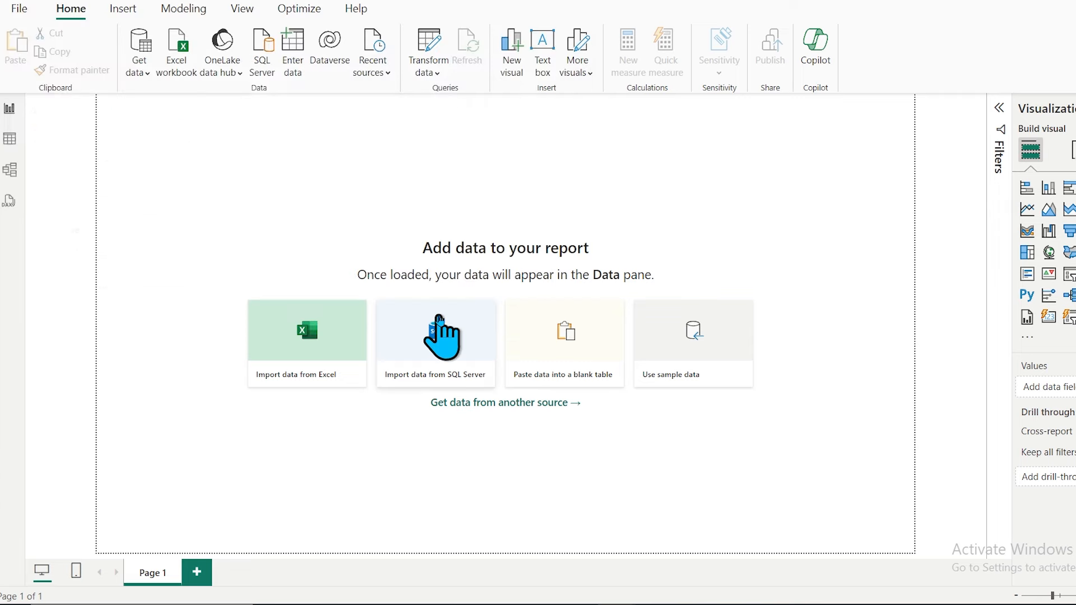
{"action": "left_click", "coordinate": [292, 165]}
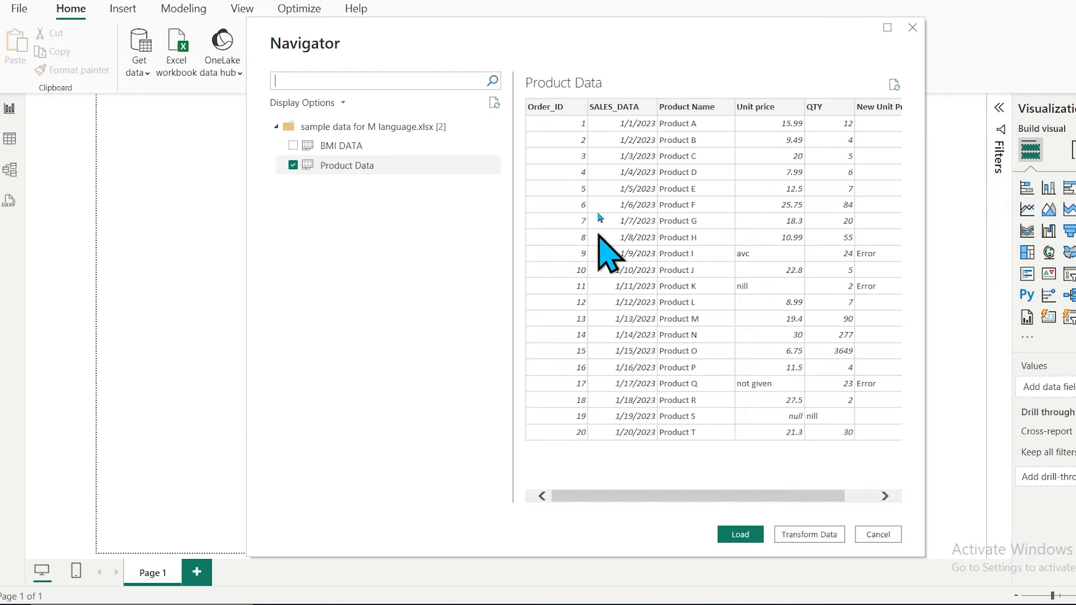
{"action": "left_click_drag", "start_coordinate": [713, 496], "coordinate": [819, 496]}
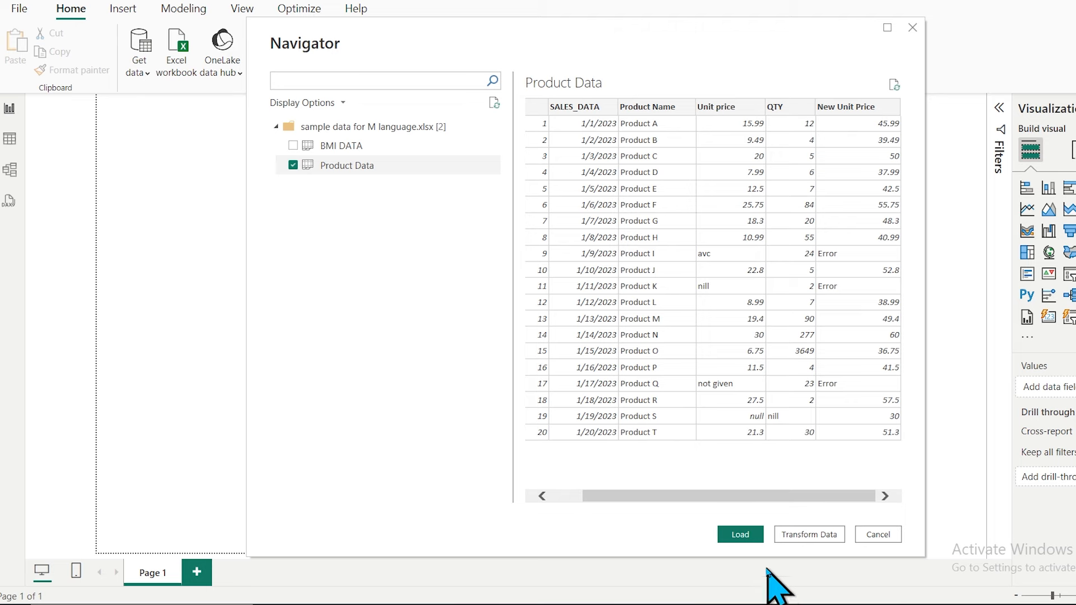
{"action": "left_click", "coordinate": [743, 536]}
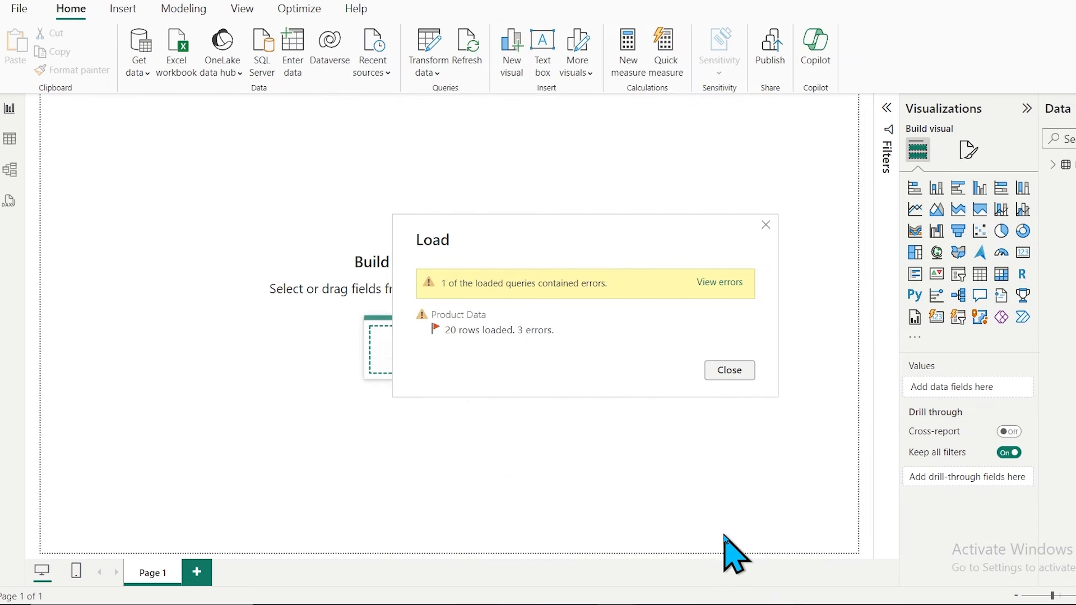
{"action": "left_click", "coordinate": [729, 371]}
Step: Open the loaded data in Power Query Editor and start a custom column named "Total Sale"
{"action": "left_click", "coordinate": [427, 69]}
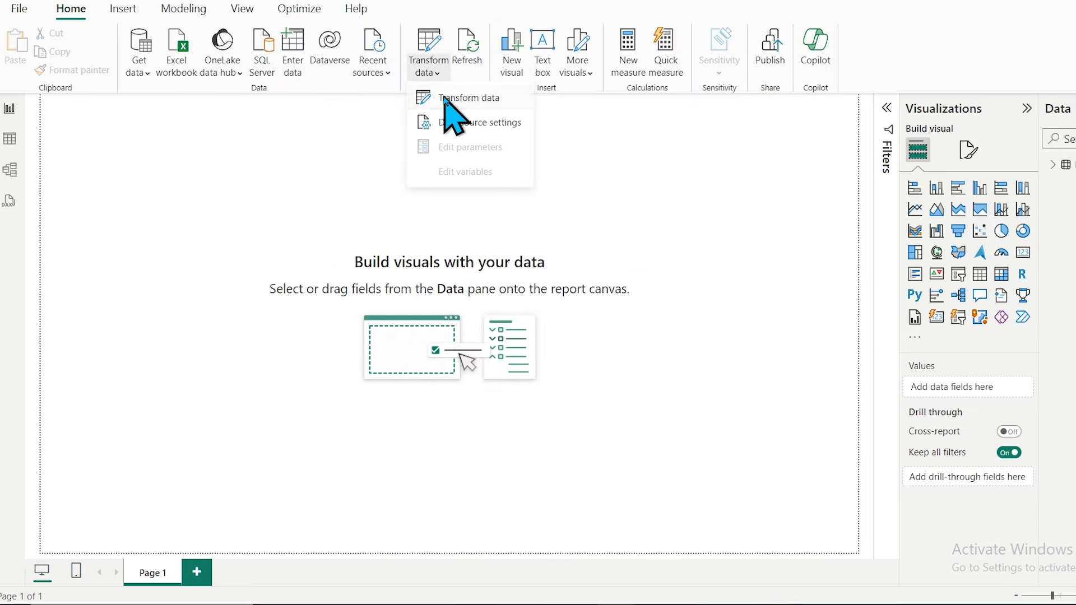
{"action": "left_click", "coordinate": [442, 96]}
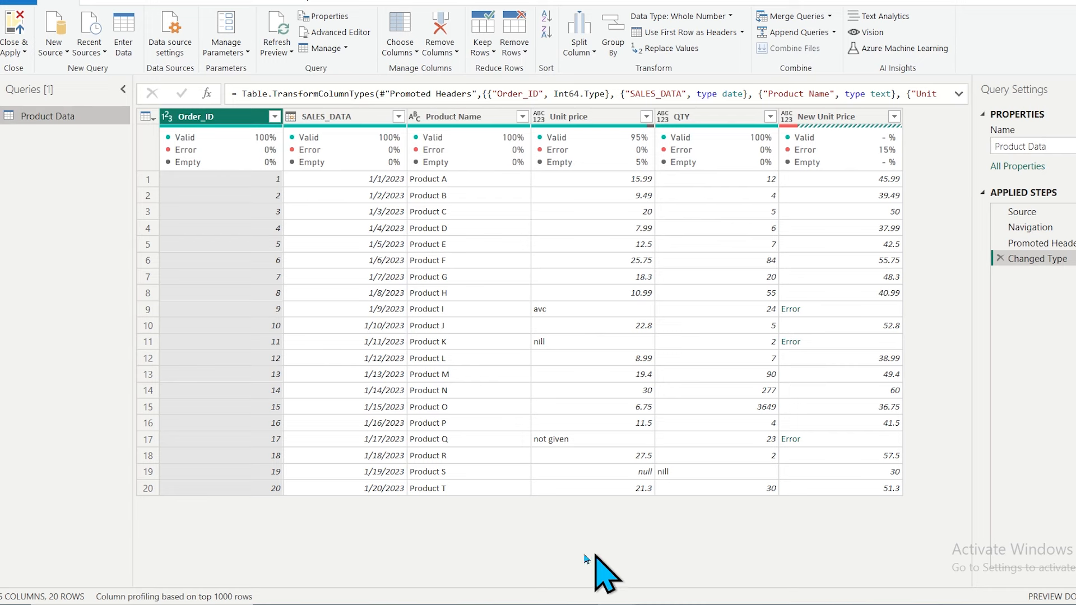
{"action": "left_click", "coordinate": [156, 3]}
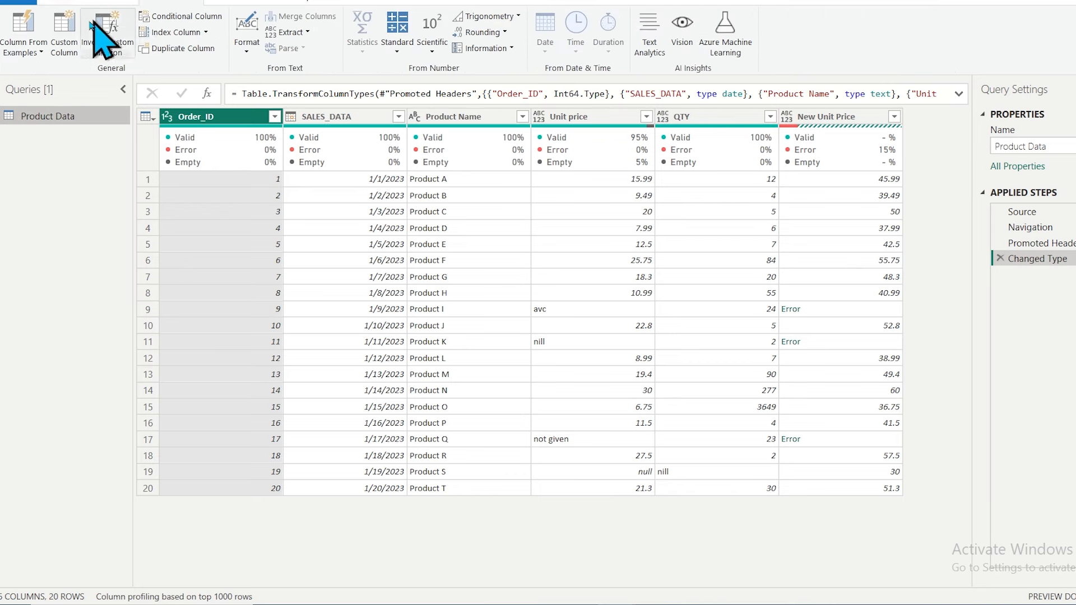
{"action": "left_click", "coordinate": [62, 45]}
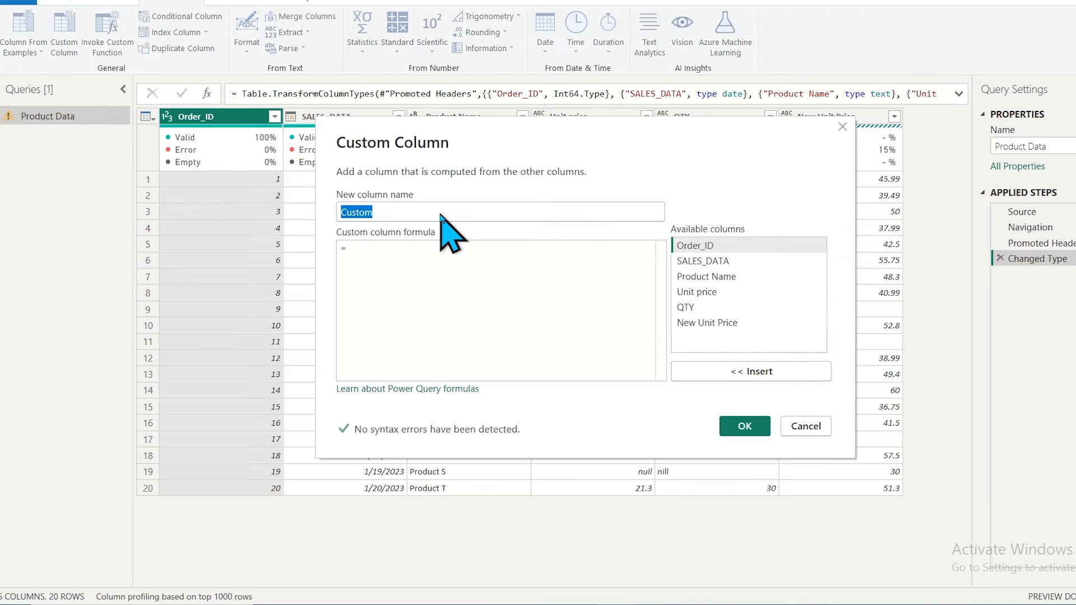
{"action": "key", "text": "BackSpace"}
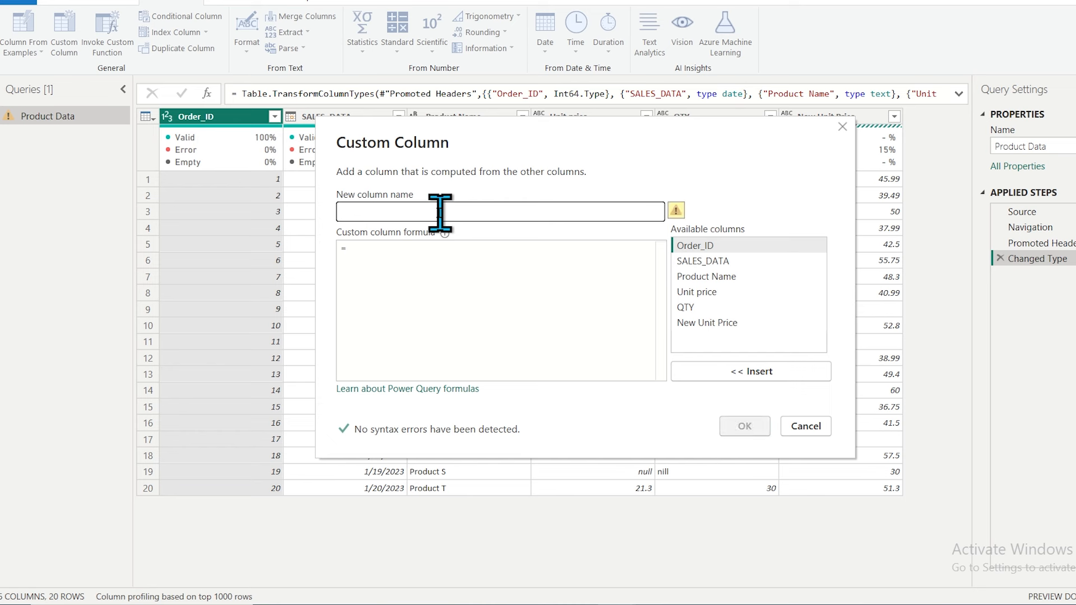
{"action": "type", "text": "Total Sale"}
{"action": "left_click", "coordinate": [507, 268]}
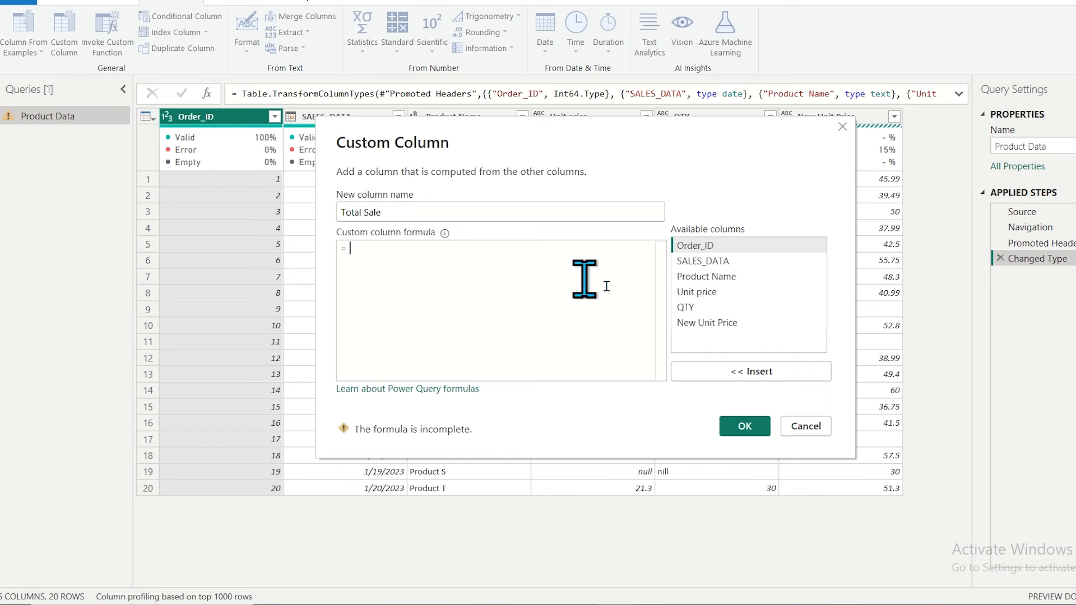
Step: Set the Total Sale formula to [Unit price] * [QTY] and add the column
{"action": "left_click", "coordinate": [701, 291]}
{"action": "left_click", "coordinate": [708, 373]}
{"action": "type", "text": "*"}
{"action": "left_click", "coordinate": [729, 307]}
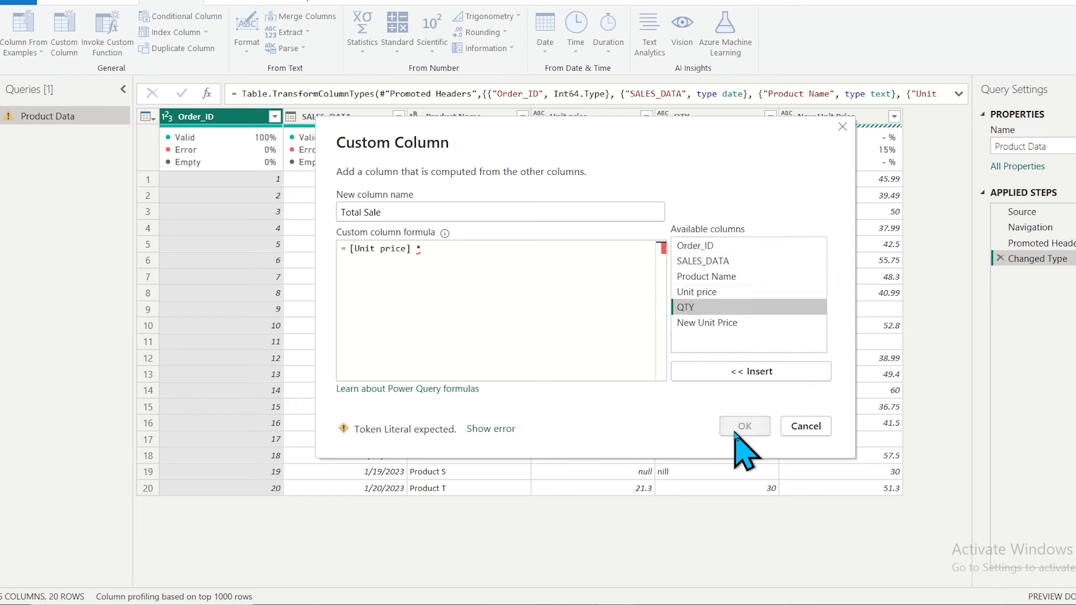
{"action": "left_click", "coordinate": [736, 377]}
{"action": "left_click", "coordinate": [732, 426]}
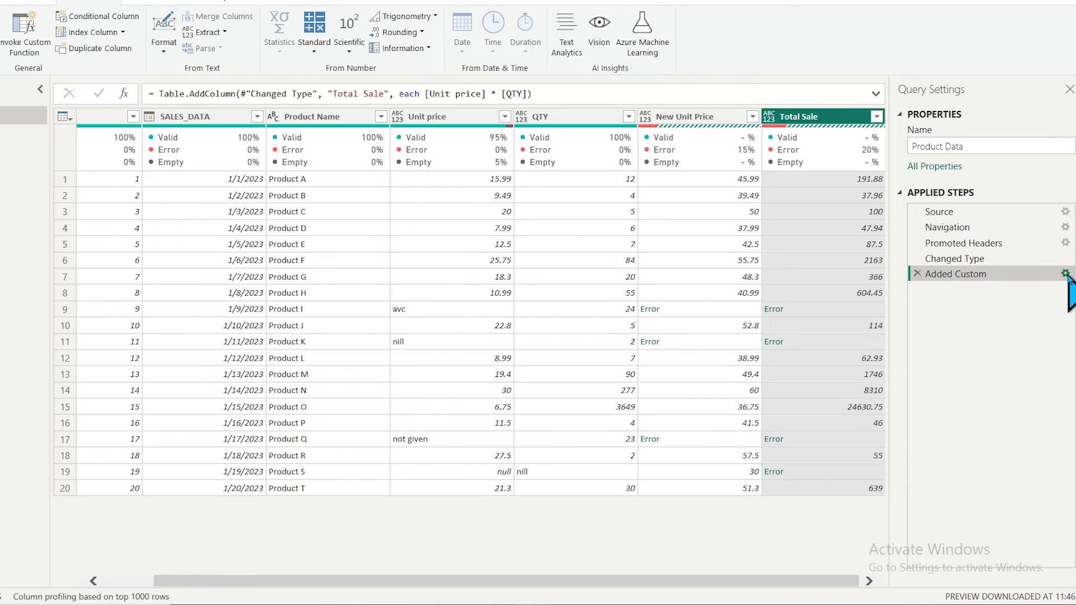
Step: Reopen the Total Sale column definition and insert try before the [Unit price] * [QTY] expression
{"action": "left_click", "coordinate": [1066, 274]}
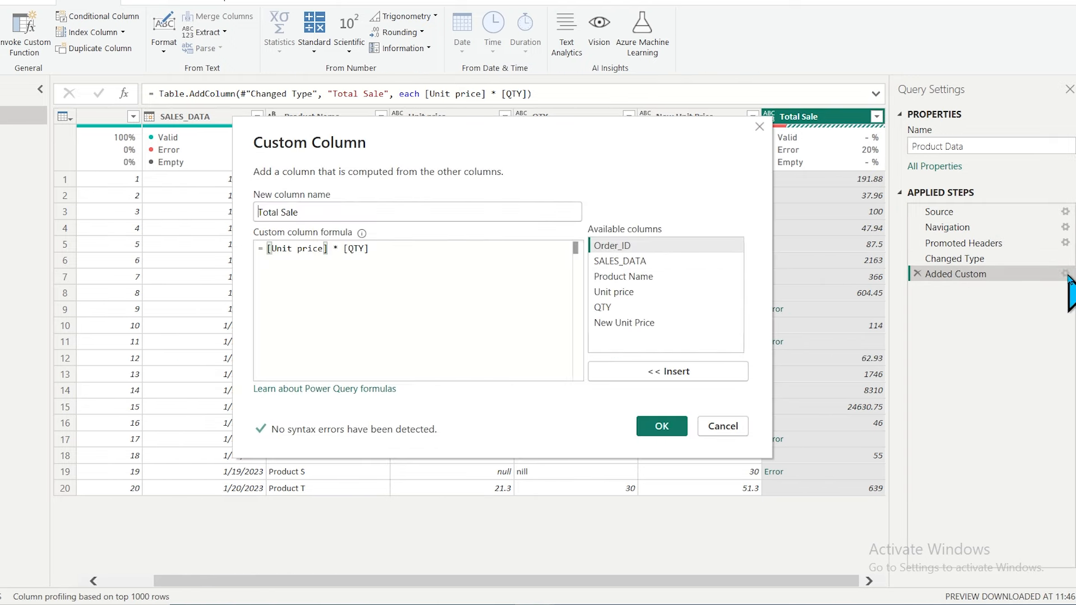
{"action": "left_click", "coordinate": [270, 258]}
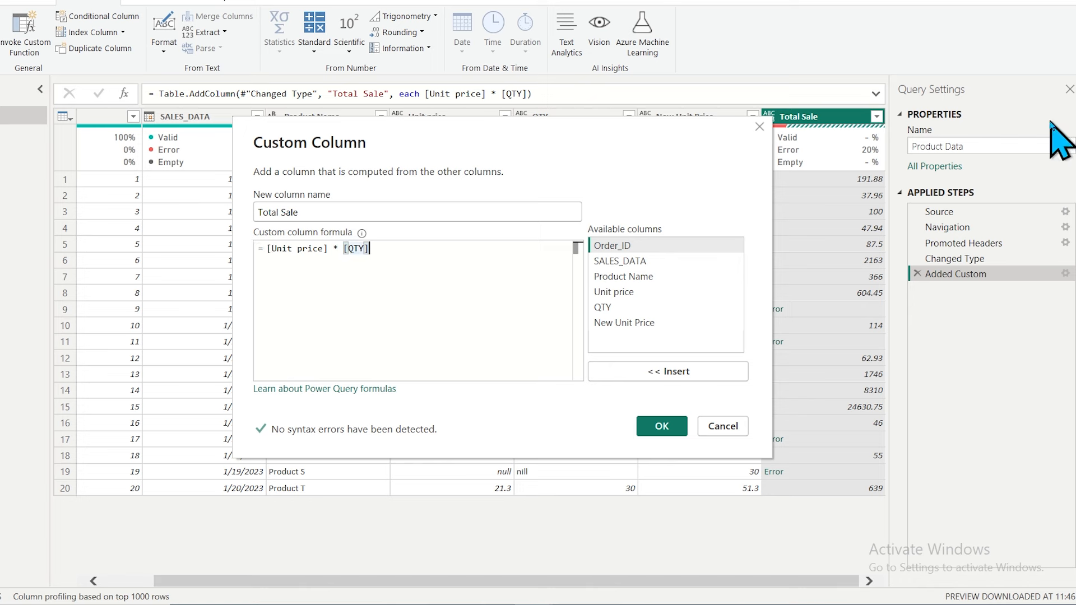
{"action": "key", "text": "Left"}
{"action": "key", "text": "Left"}
{"action": "key", "text": "Left"}
{"action": "key", "text": "Left"}
{"action": "key", "text": "Left"}
{"action": "key", "text": "Left"}
{"action": "key", "text": "Left"}
{"action": "key", "text": "Left"}
{"action": "key", "text": "Left"}
{"action": "key", "text": "Left"}
{"action": "key", "text": "Left"}
{"action": "key", "text": "Left"}
{"action": "key", "text": "Left"}
{"action": "key", "text": "Left"}
{"action": "key", "text": "Left"}
{"action": "key", "text": "Left"}
{"action": "key", "text": "Left"}
{"action": "key", "text": "Left"}
{"action": "key", "text": "Left"}
{"action": "key", "text": "Left"}
{"action": "type", "text": "try"}
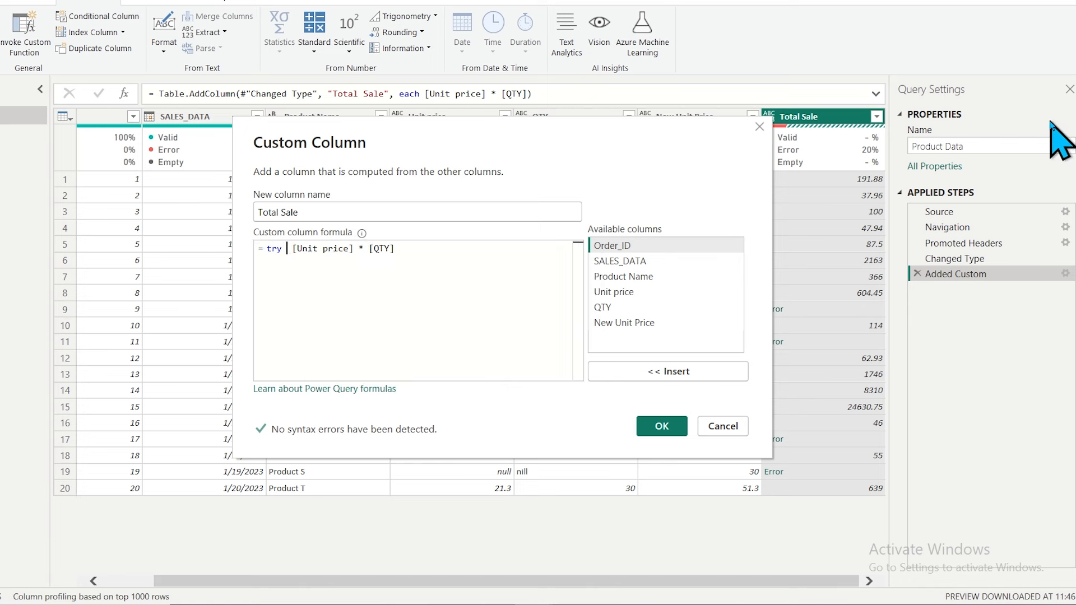
Step: Append otherwise "Can not determine" to the end of the Total Sale formula and apply it
{"action": "left_click", "coordinate": [449, 254]}
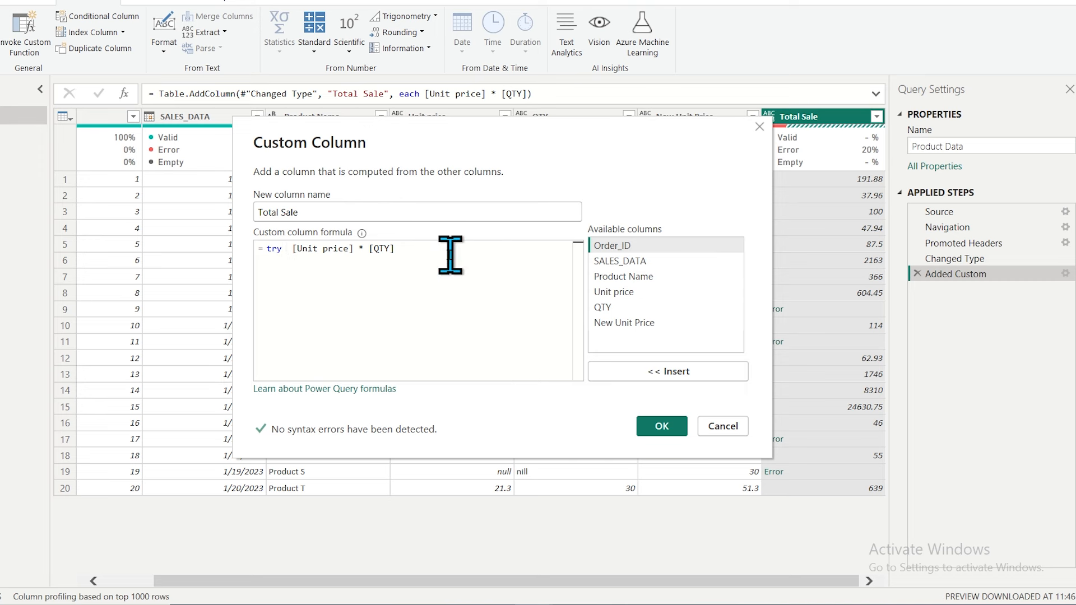
{"action": "type", "text": "o"}
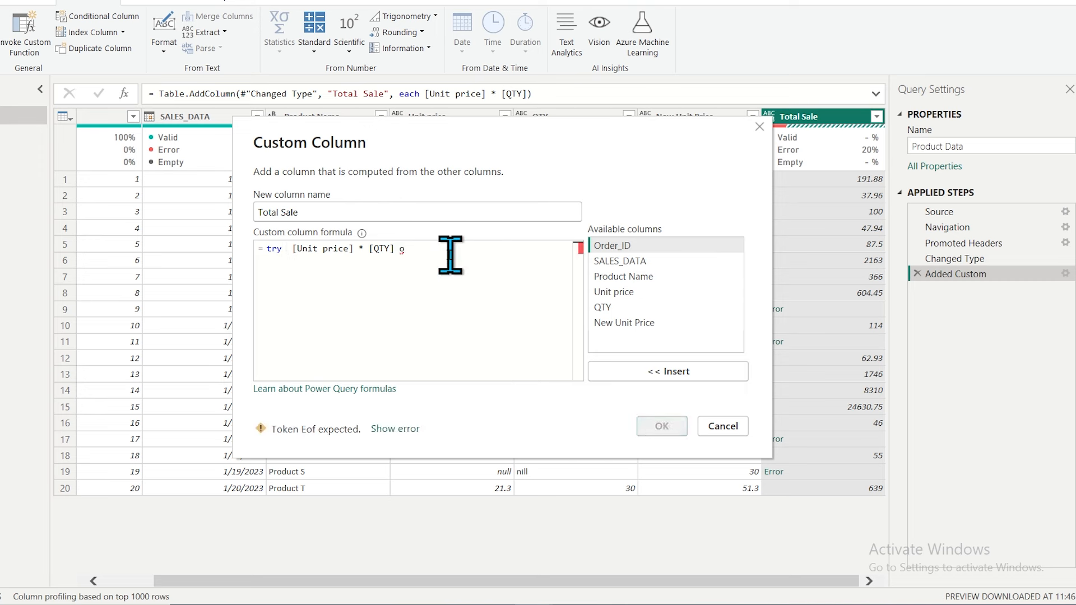
{"action": "type", "text": "ther"}
{"action": "key", "text": "BackSpace"}
{"action": "key", "text": "BackSpace"}
{"action": "key", "text": "BackSpace"}
{"action": "key", "text": "BackSpace"}
{"action": "key", "text": "BackSpace"}
{"action": "type", "text": "otherwise"}
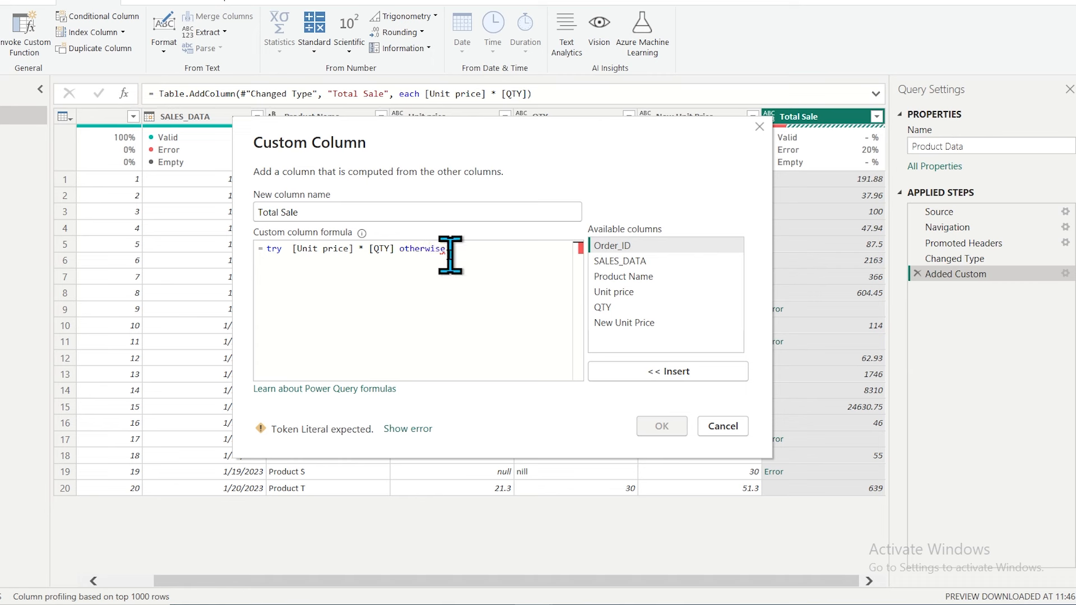
{"action": "type", "text": " \"\""}
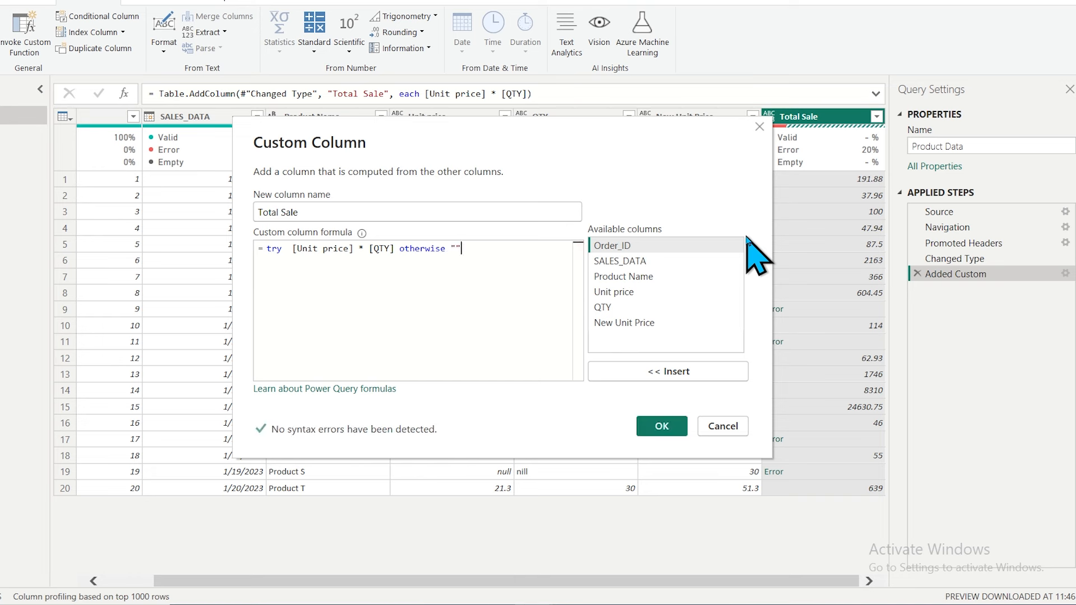
{"action": "type", "text": "Can not determine"}
{"action": "key", "text": "BackSpace"}
{"action": "left_click", "coordinate": [652, 435]}
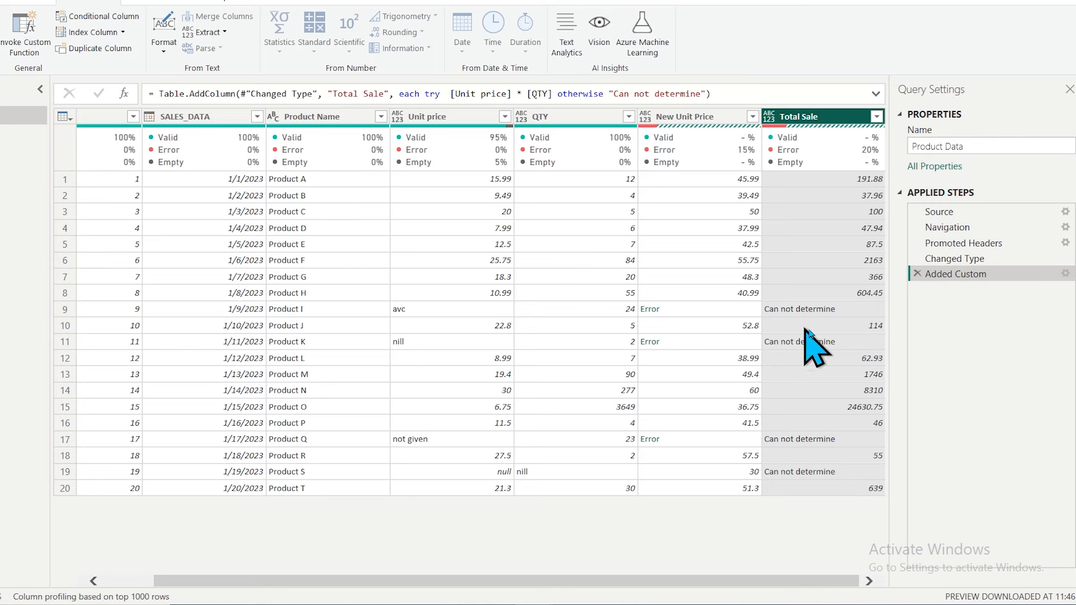
{"action": "left_click", "coordinate": [841, 310]}
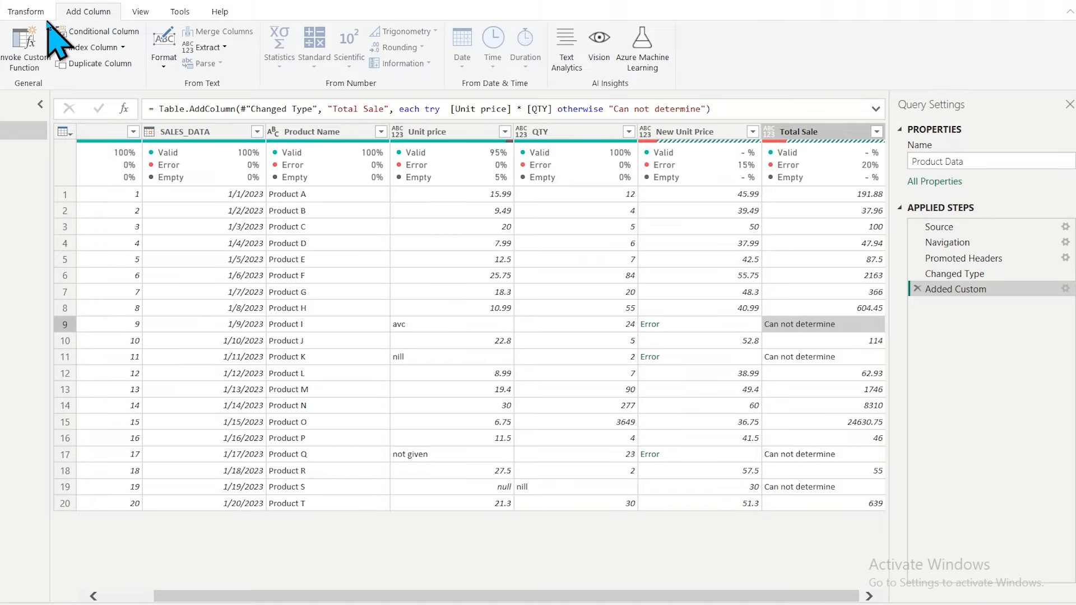
Step: Start another custom column in Product Data named "New Total Sale"
{"action": "left_click", "coordinate": [68, 58]}
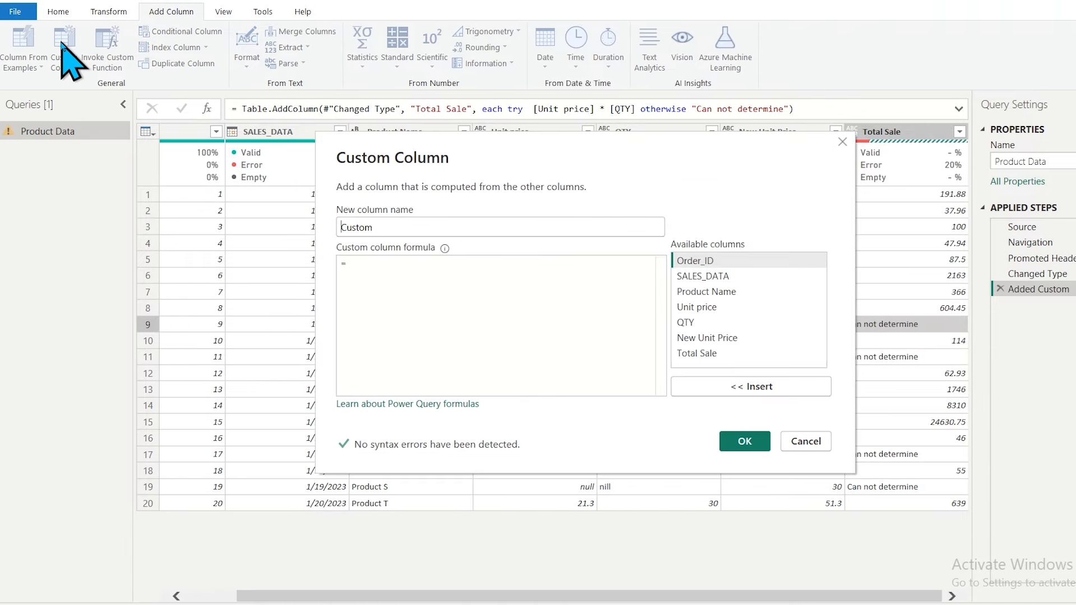
{"action": "double_click", "coordinate": [412, 233]}
{"action": "key", "text": "BackSpace"}
{"action": "type", "text": "New"}
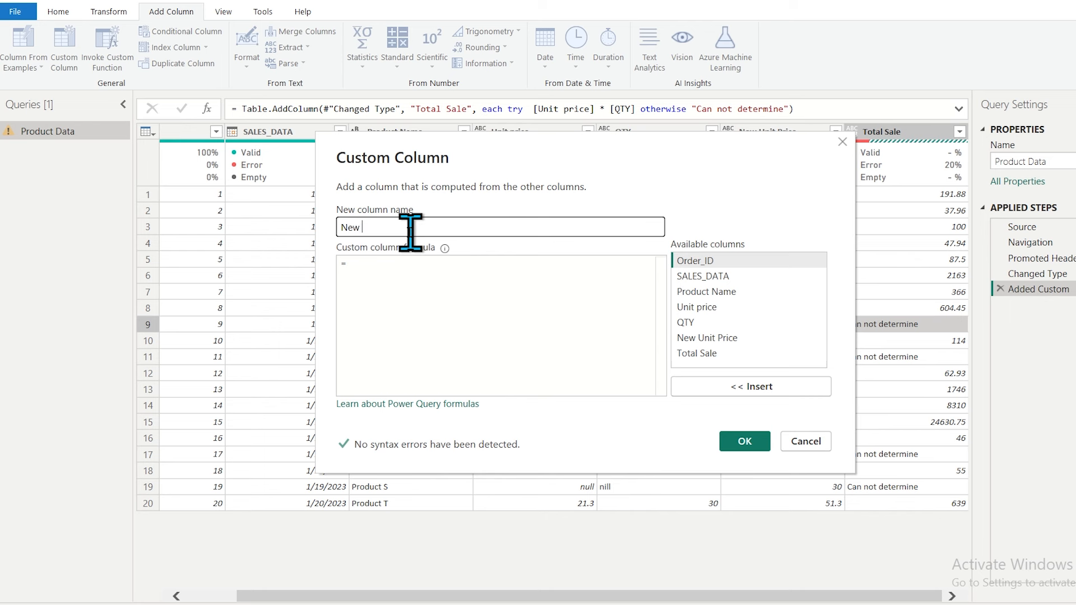
{"action": "type", "text": " Total Sale"}
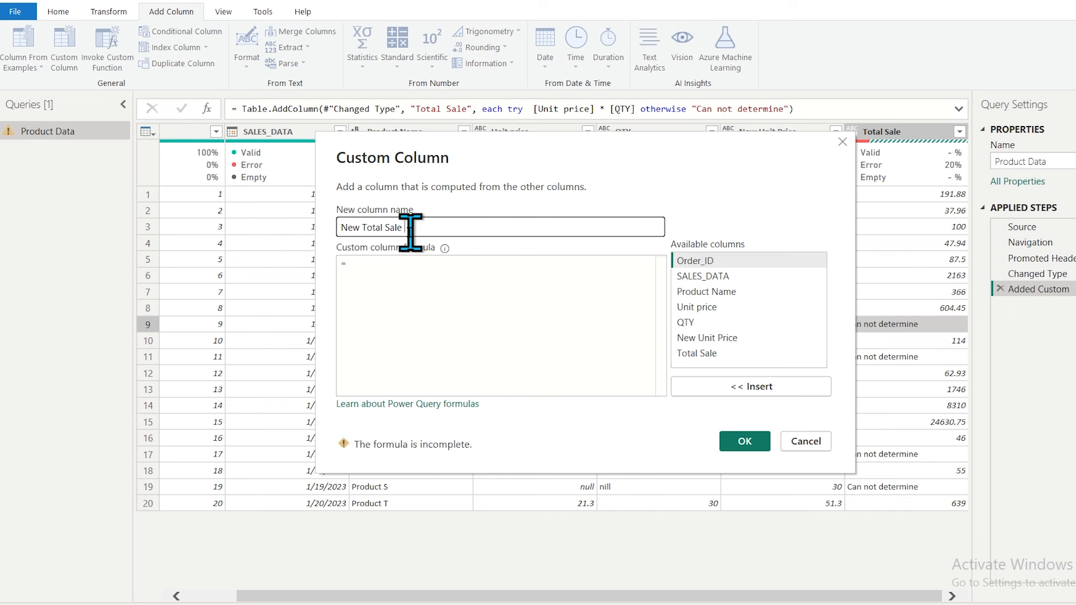
{"action": "left_click", "coordinate": [376, 263]}
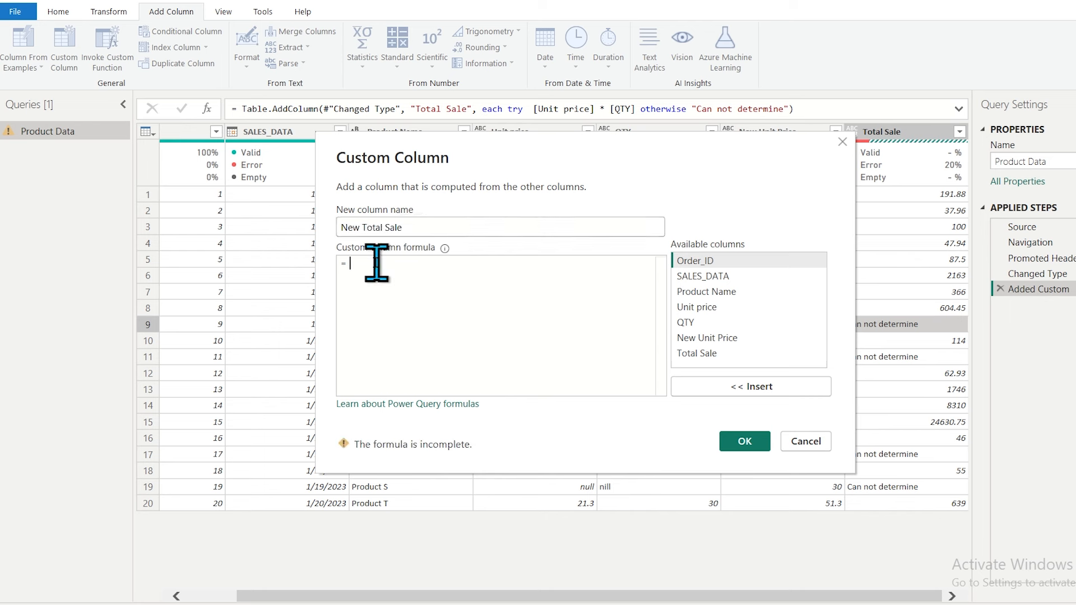
Step: Add the New Total Sale column with the formula try [QTY] * [Unit price] and review its definition
{"action": "type", "text": "try"}
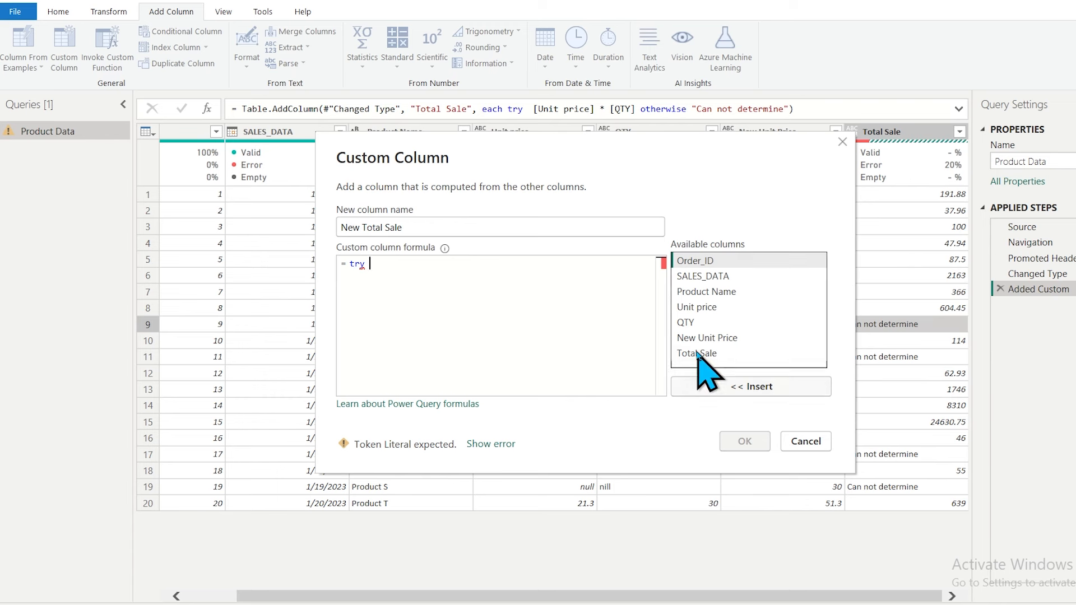
{"action": "left_click", "coordinate": [687, 323]}
{"action": "left_click", "coordinate": [735, 387]}
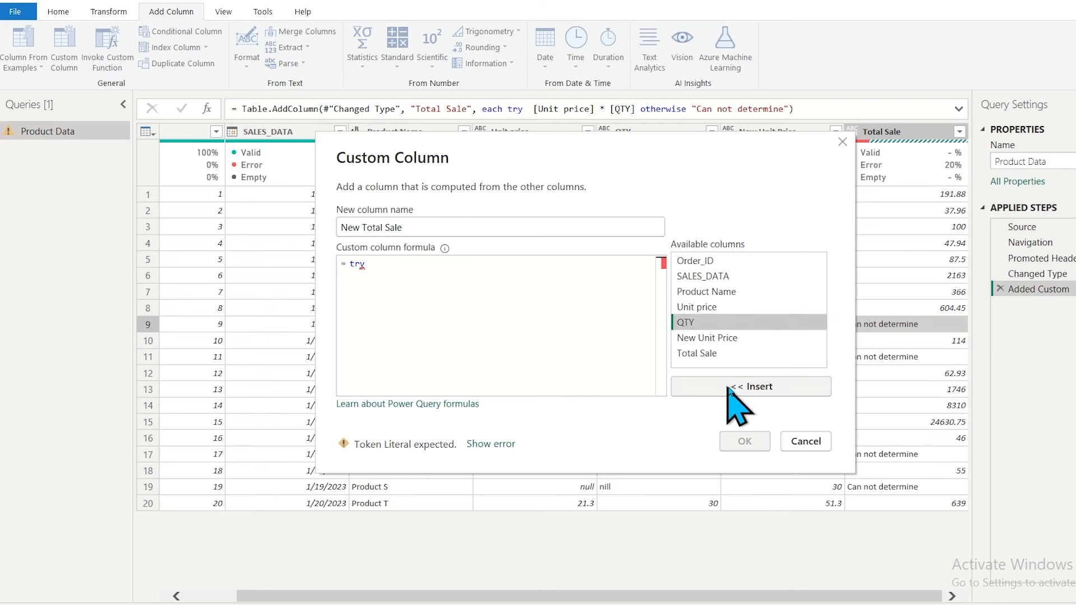
{"action": "type", "text": "*"}
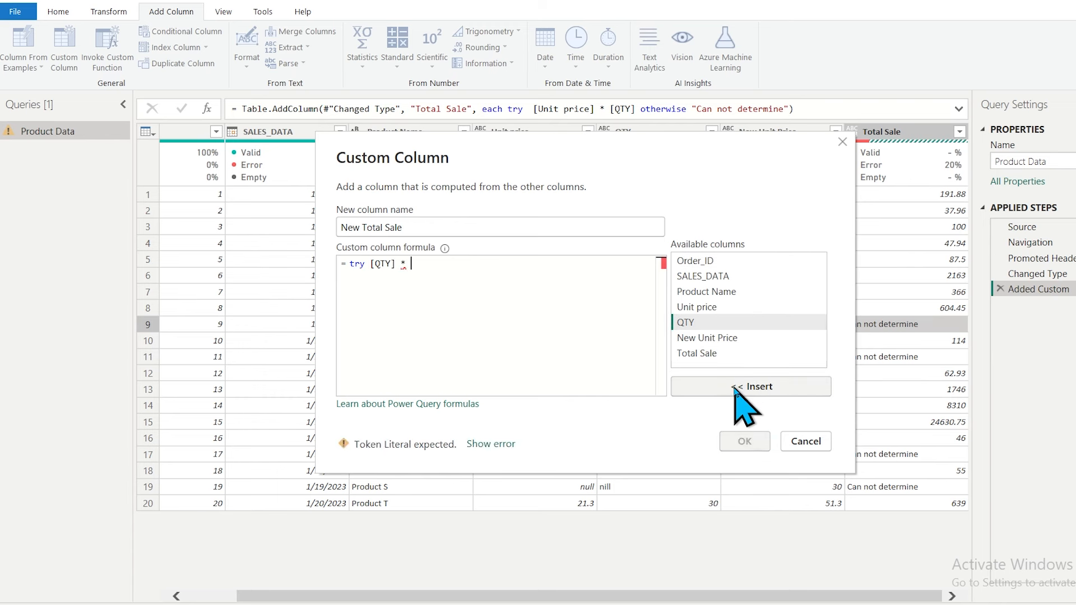
{"action": "double_click", "coordinate": [707, 309]}
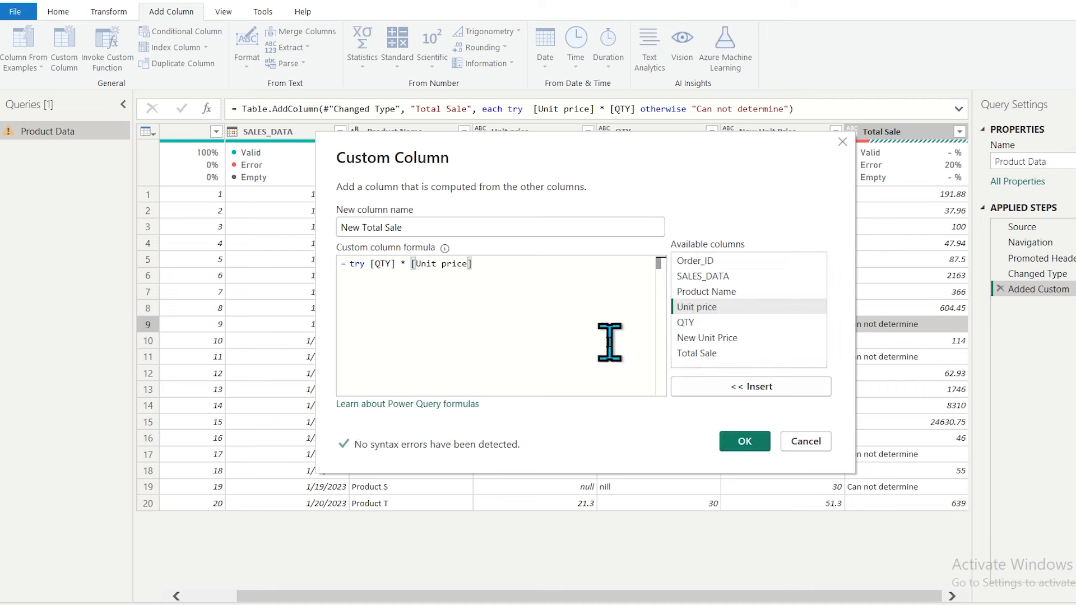
{"action": "left_click", "coordinate": [742, 442]}
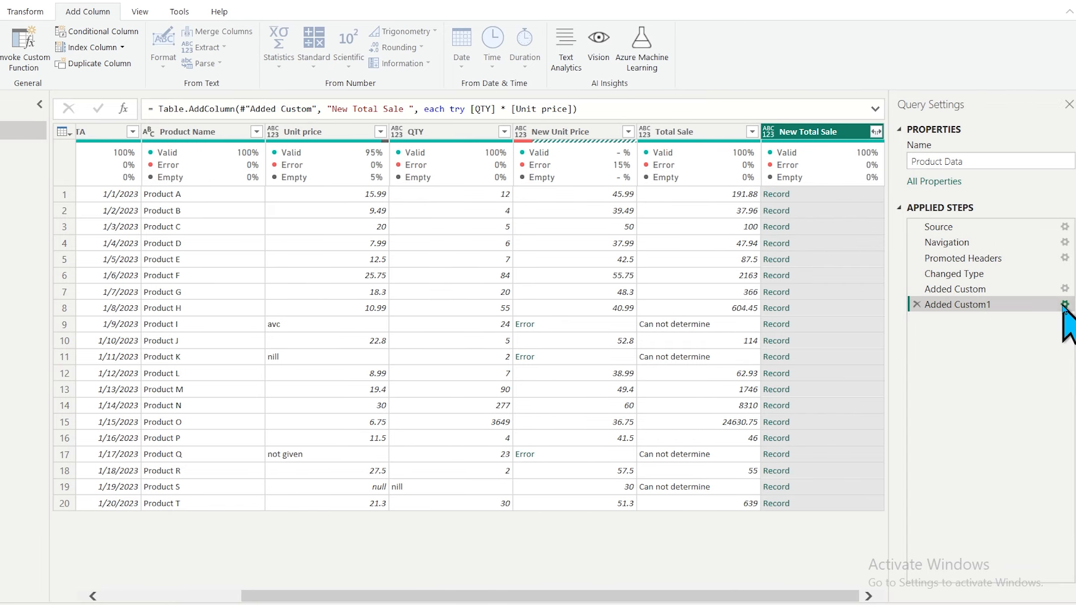
{"action": "left_click", "coordinate": [1065, 305]}
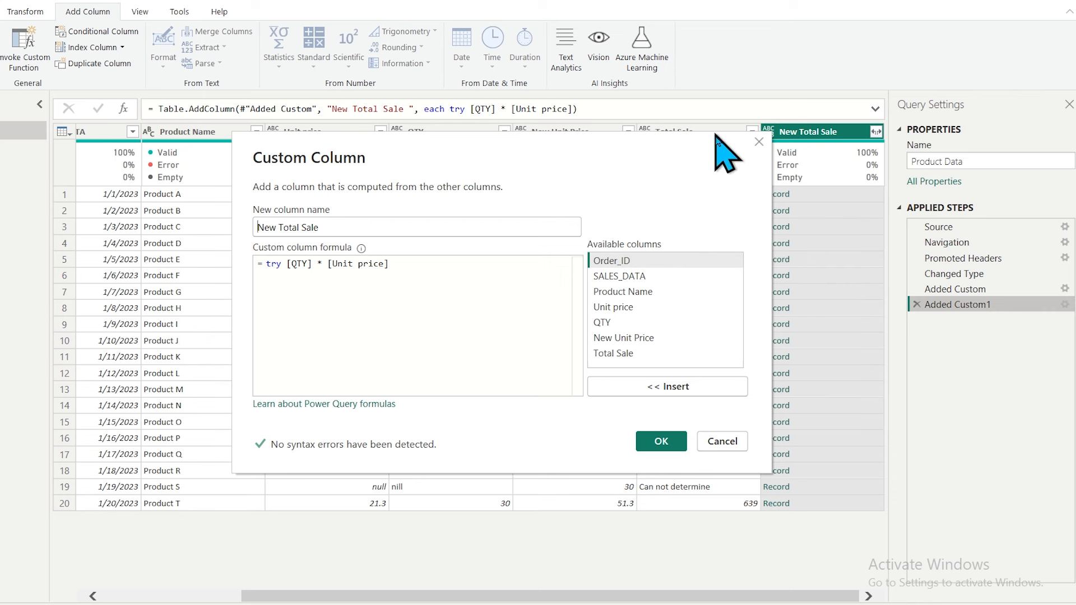
{"action": "left_click", "coordinate": [759, 142]}
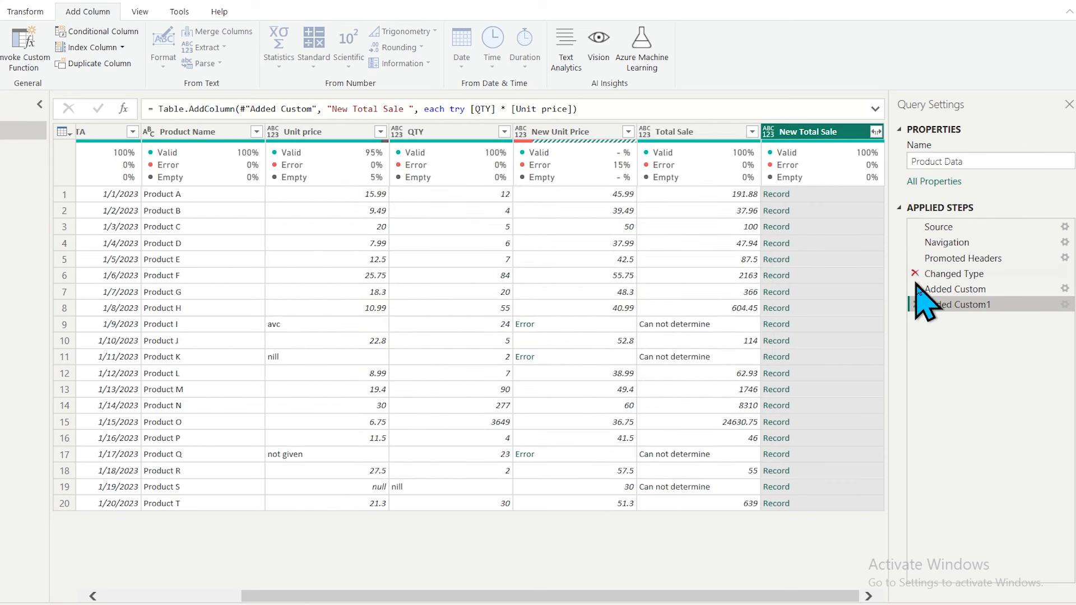
Step: Expand the New Total Sale records into HasError and Value columns, using the original column name as prefix
{"action": "left_click", "coordinate": [876, 133]}
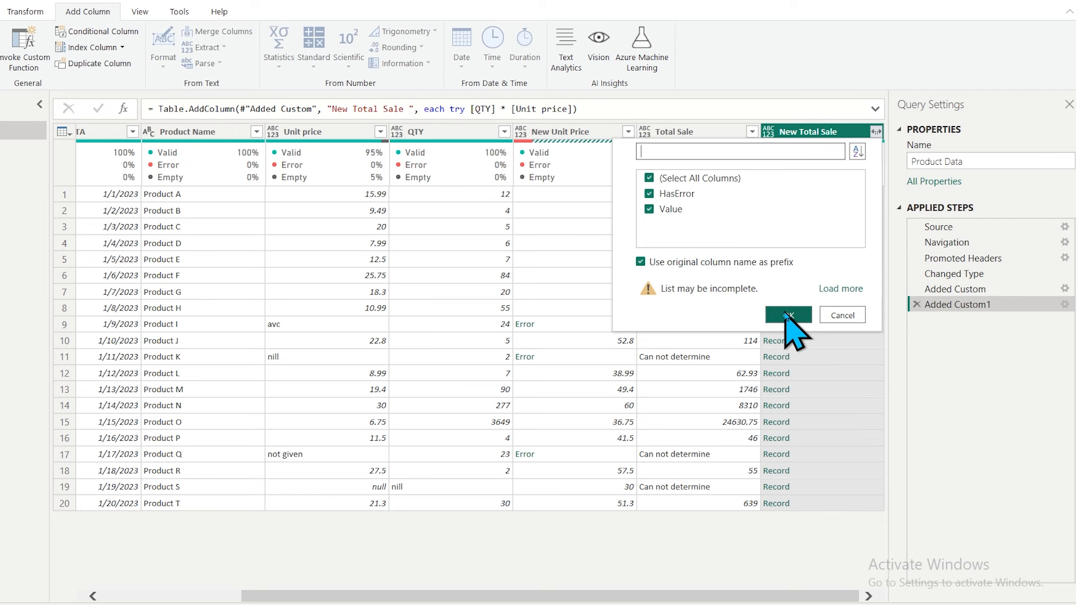
{"action": "left_click", "coordinate": [788, 316]}
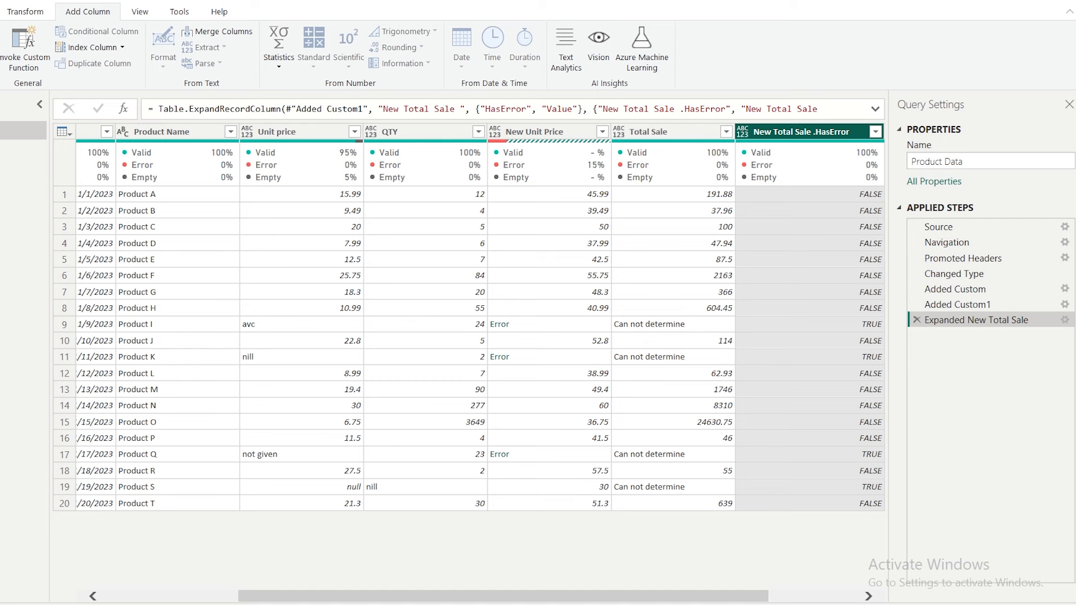
{"action": "left_click_drag", "start_coordinate": [556, 602], "coordinate": [648, 601]}
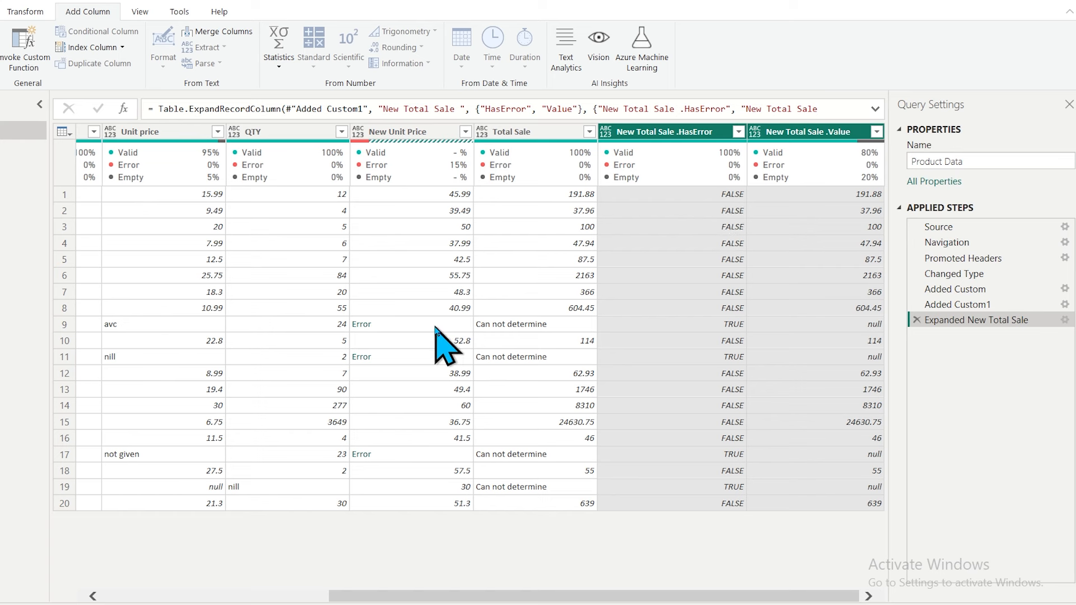
Step: Compare the New Total Sale HasError and Value columns with the Unit price, QTY and Total Sale entries row by row
{"action": "left_click_drag", "start_coordinate": [356, 603], "coordinate": [235, 597]}
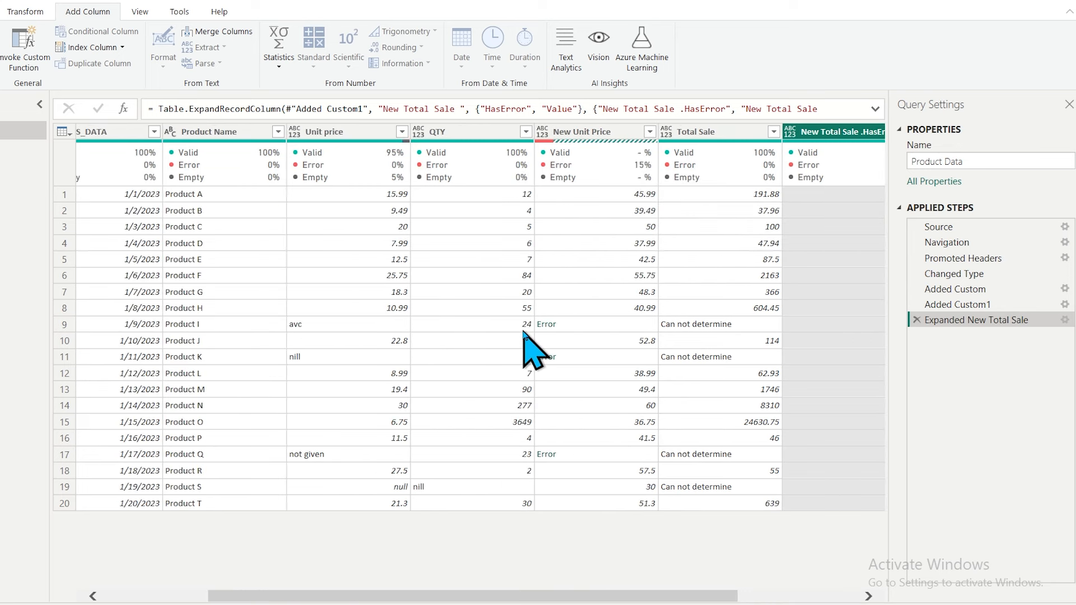
{"action": "left_click_drag", "start_coordinate": [523, 595], "coordinate": [645, 596]}
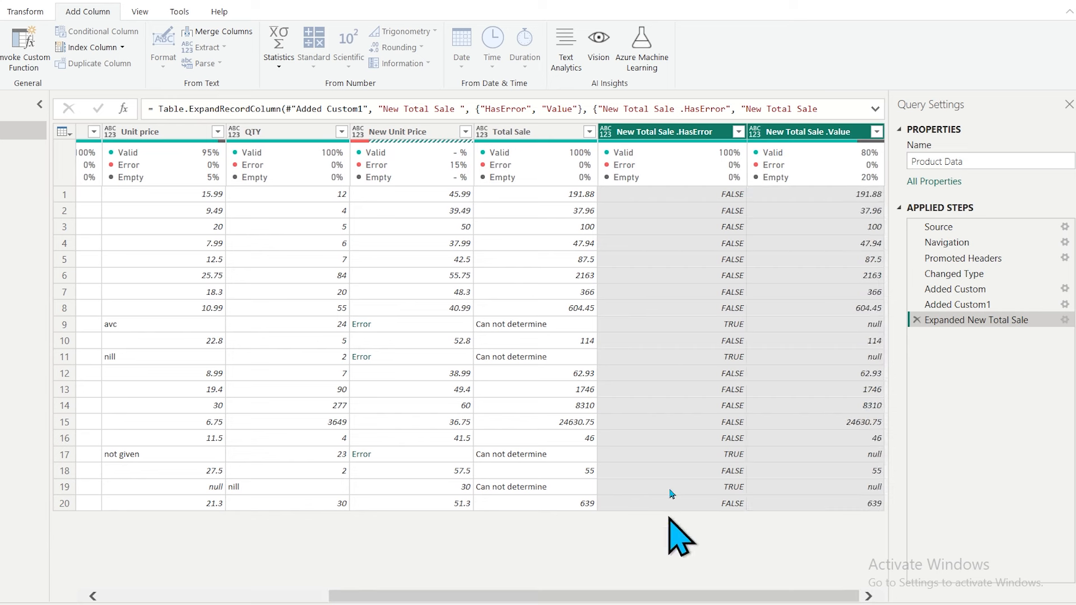
{"action": "left_click", "coordinate": [730, 325]}
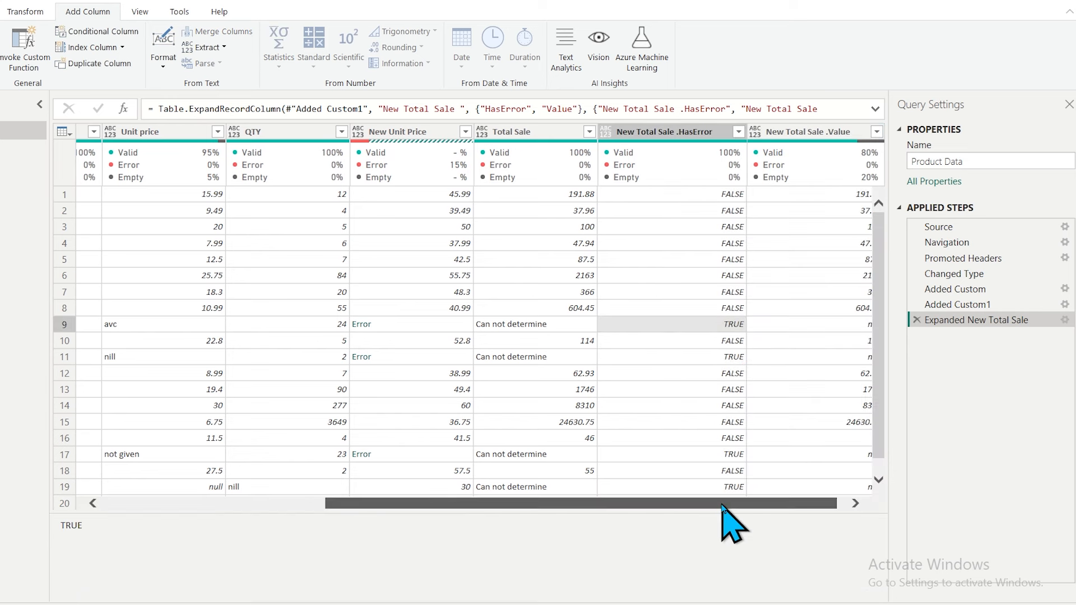
{"action": "left_click_drag", "start_coordinate": [728, 504], "coordinate": [786, 505]}
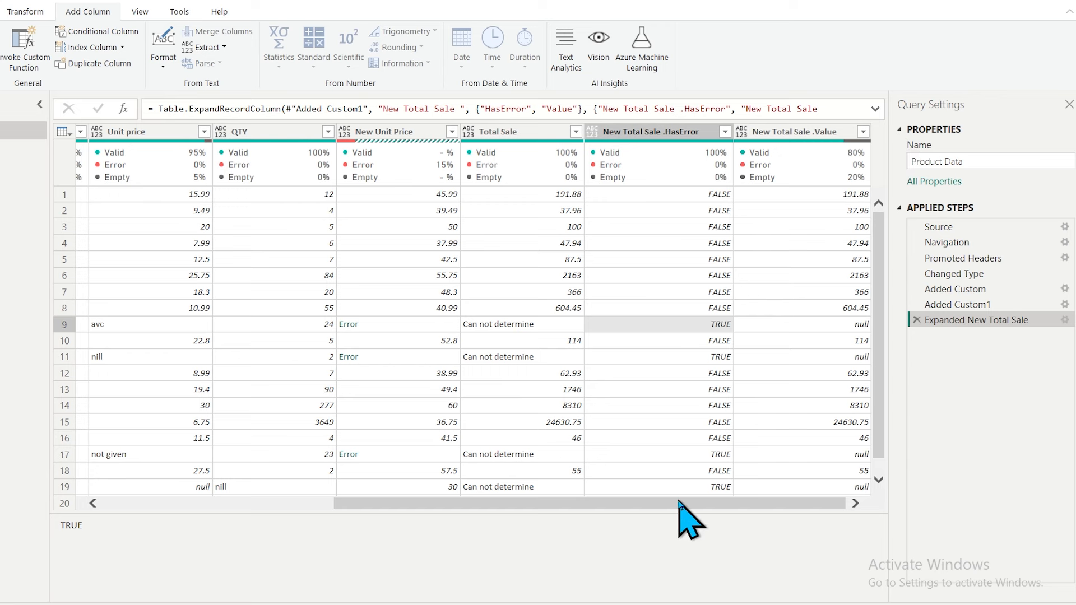
{"action": "left_click_drag", "start_coordinate": [676, 504], "coordinate": [482, 507]}
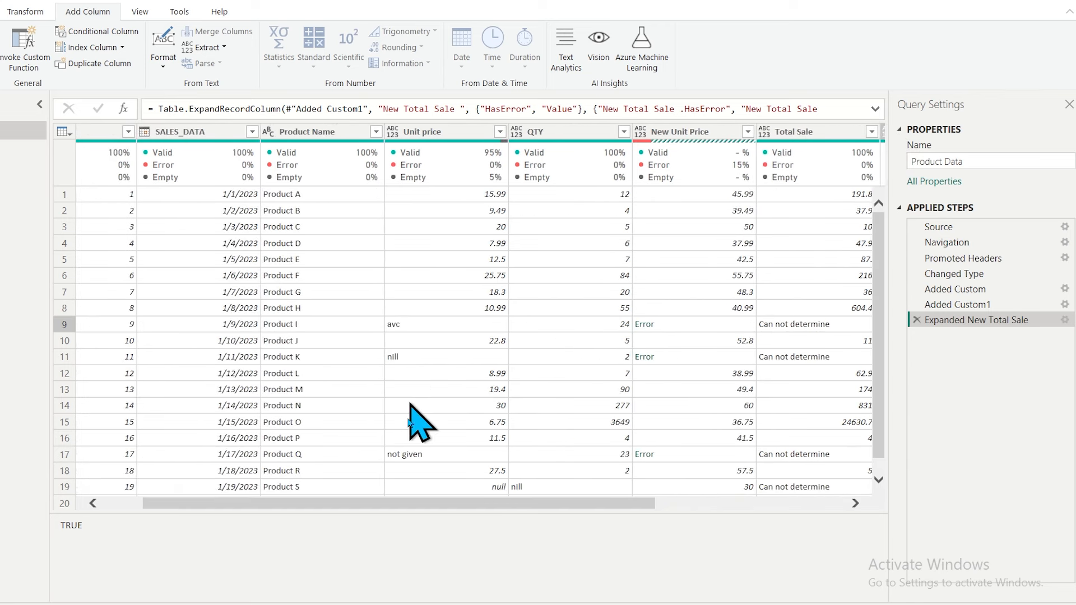
{"action": "left_click", "coordinate": [413, 496]}
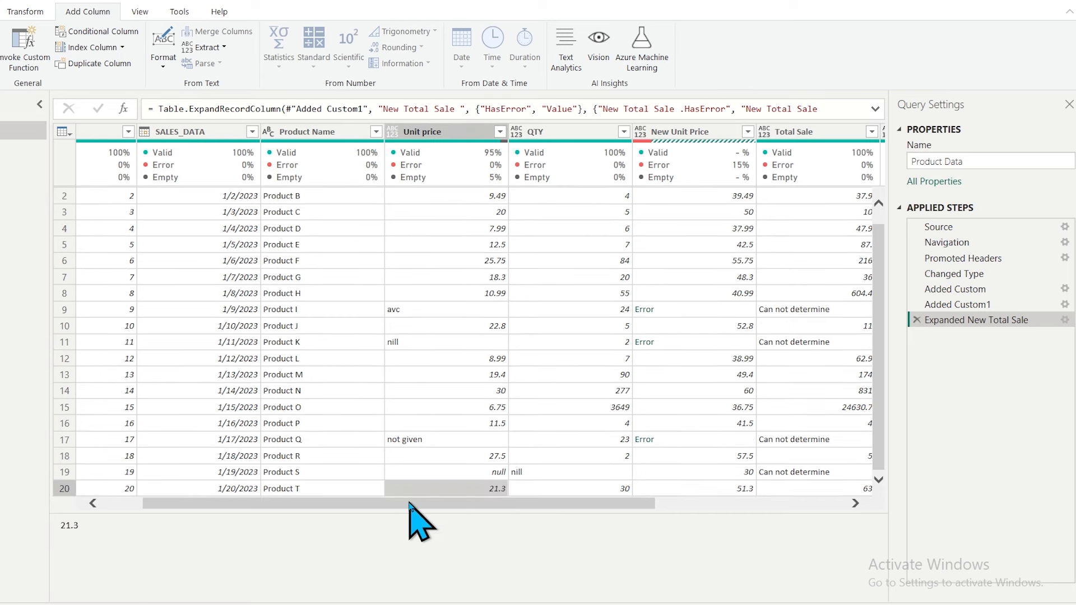
{"action": "left_click_drag", "start_coordinate": [409, 504], "coordinate": [701, 496]}
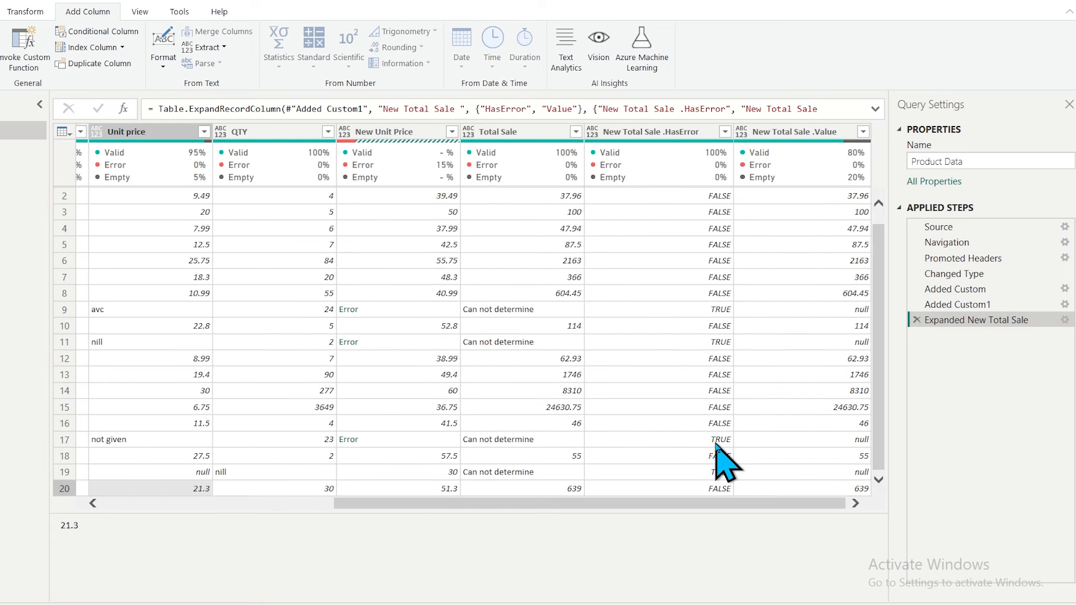
{"action": "scroll", "coordinate": [719, 448], "scroll_direction": "up", "scroll_amount": 1}
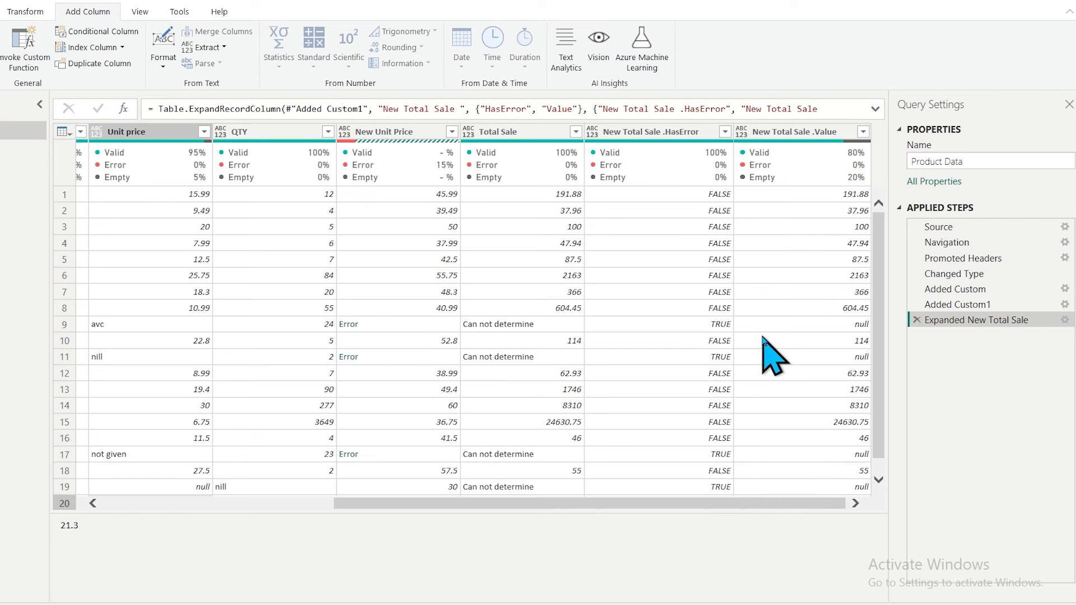
Step: Inspect the error details in the New Unit Price column for Product I and Product K
{"action": "left_click_drag", "start_coordinate": [493, 503], "coordinate": [384, 499]}
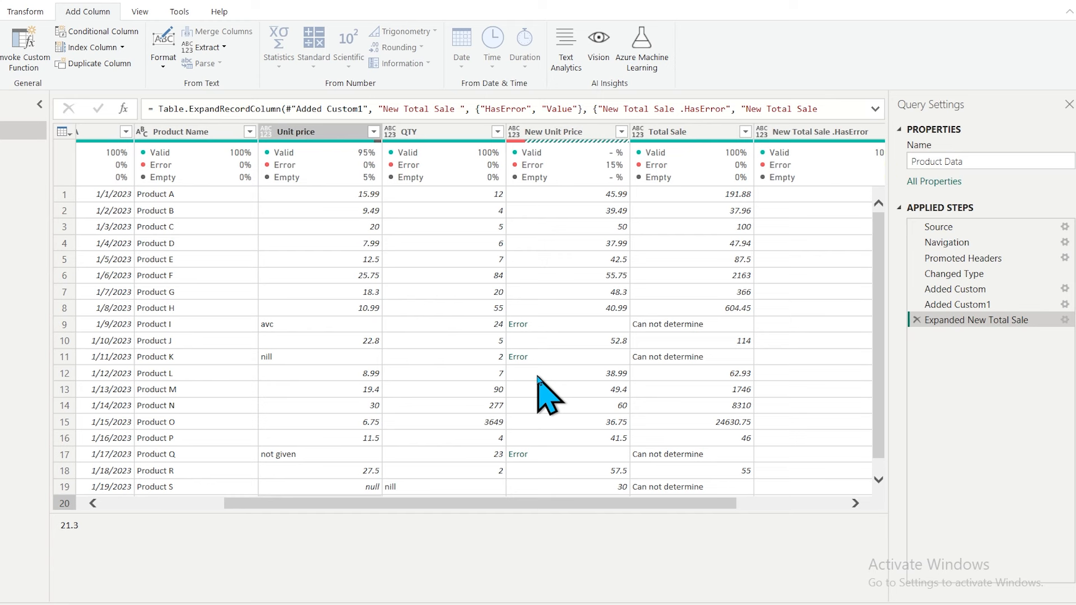
{"action": "left_click", "coordinate": [513, 325]}
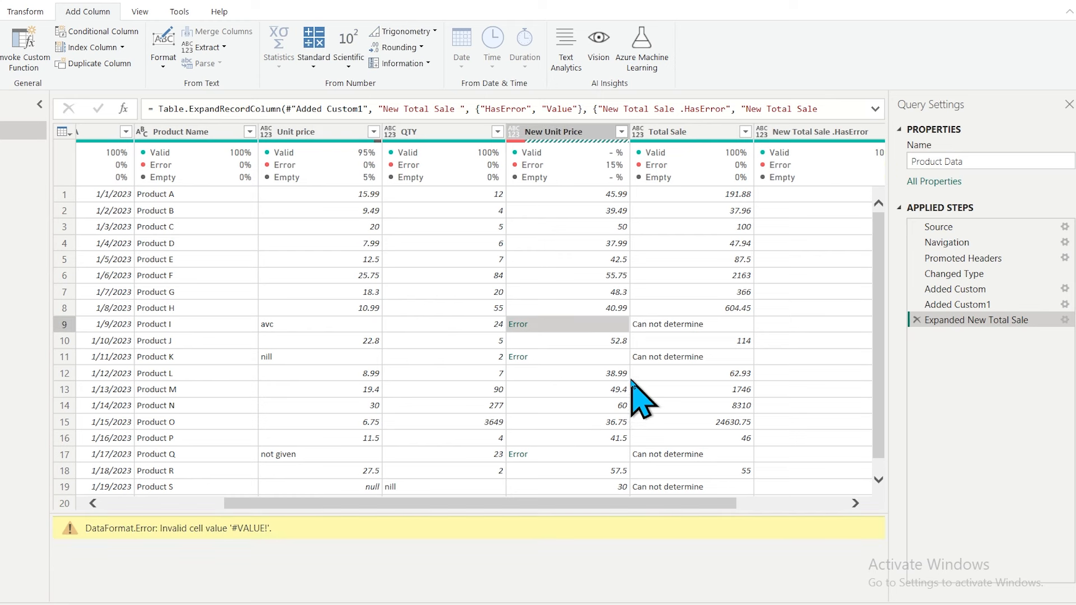
{"action": "left_click", "coordinate": [621, 359]}
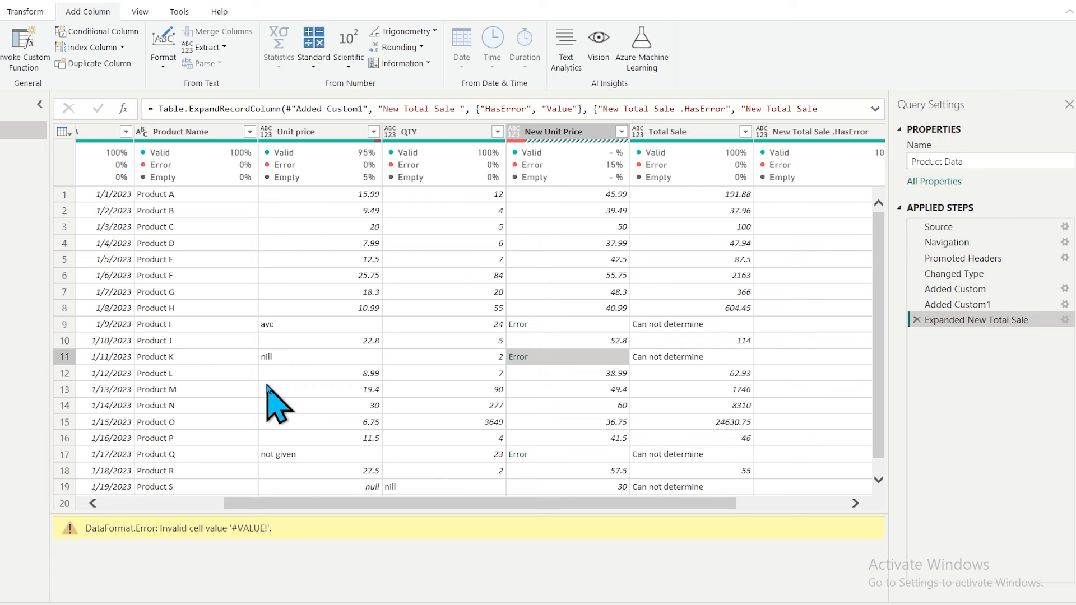
Step: Start another custom column in Product Data named "new Unit Price Erro"
{"action": "left_click", "coordinate": [557, 130]}
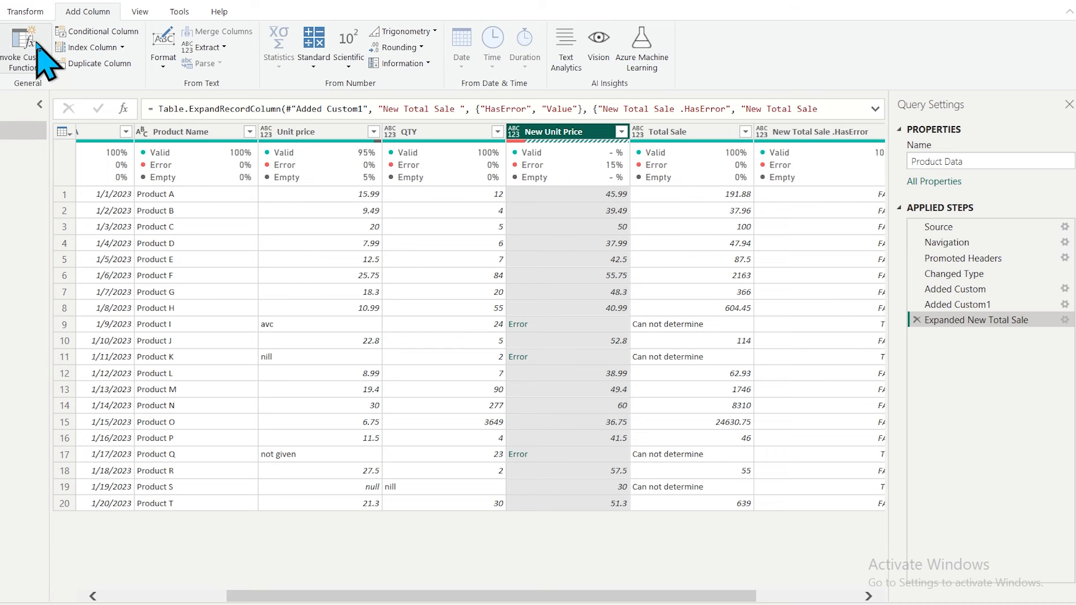
{"action": "left_click", "coordinate": [0, 56]}
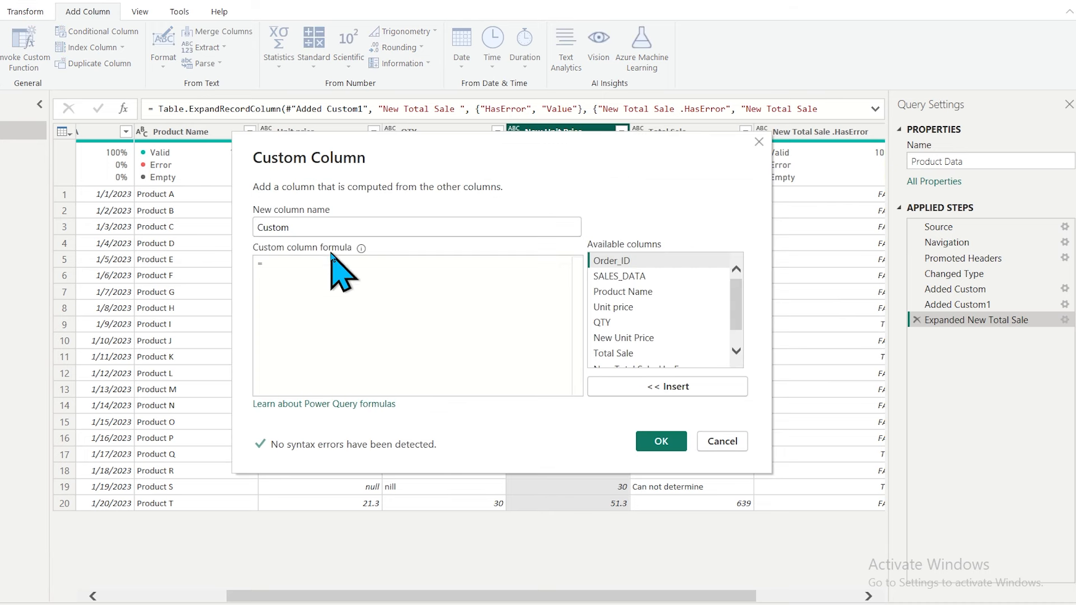
{"action": "double_click", "coordinate": [312, 226]}
{"action": "type", "text": "new Unit Price Erro"}
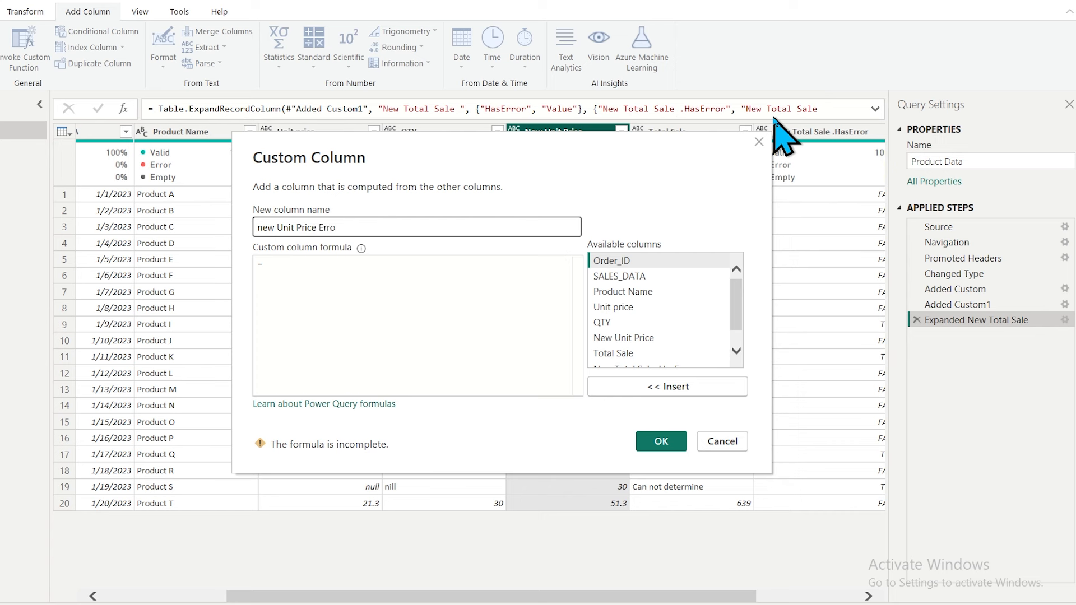
Step: Give the new Unit Price Erro column the formula try [New Unit Price] and add it to the table
{"action": "left_click", "coordinate": [326, 302]}
{"action": "type", "text": "try"}
{"action": "key", "text": "Escape"}
{"action": "left_click", "coordinate": [624, 339]}
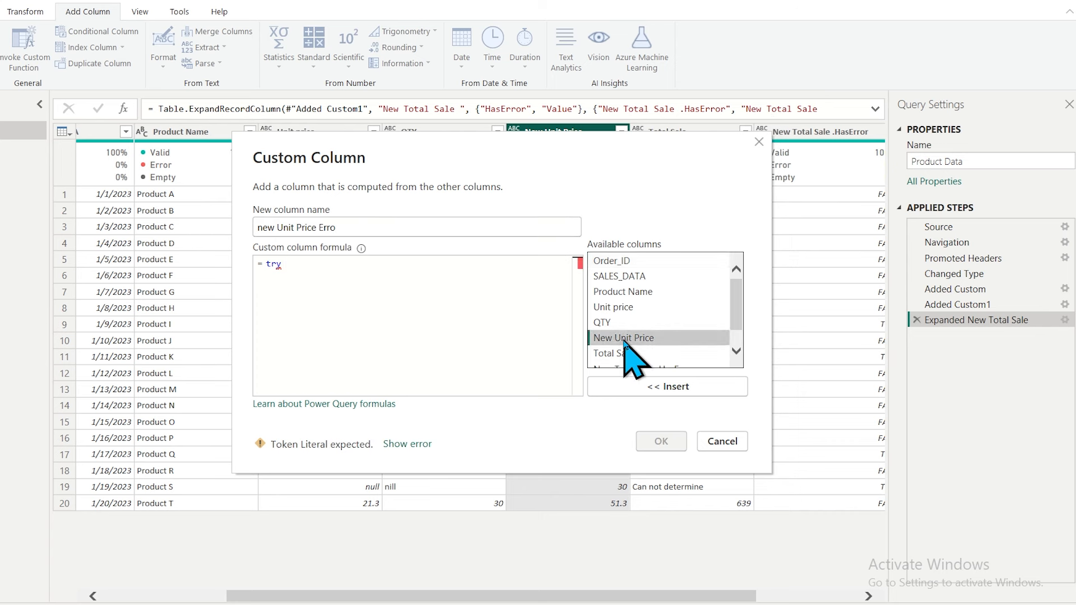
{"action": "left_click", "coordinate": [647, 387]}
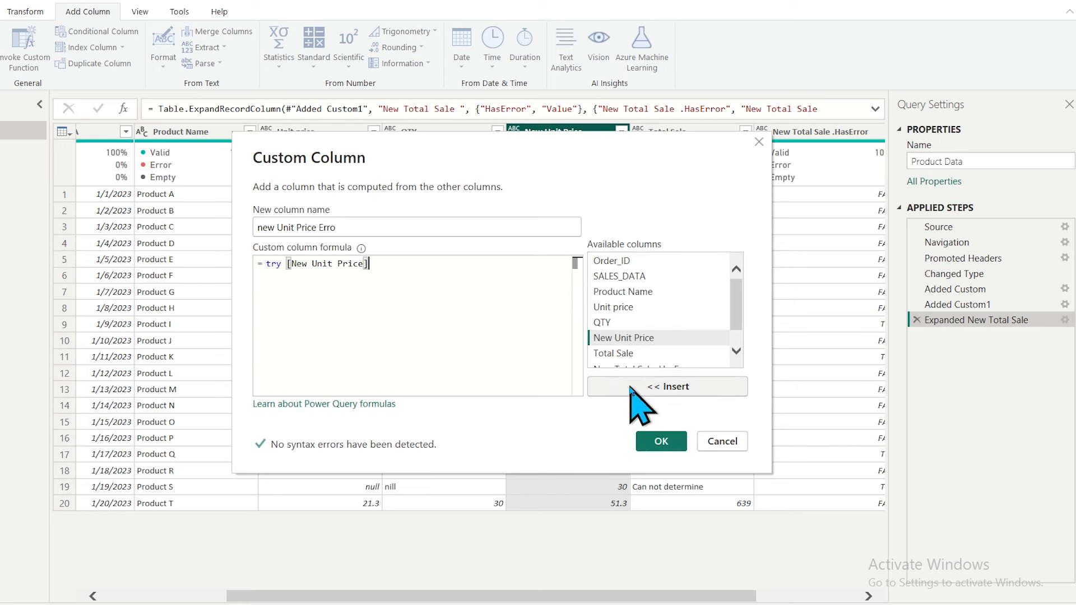
{"action": "left_click", "coordinate": [661, 442]}
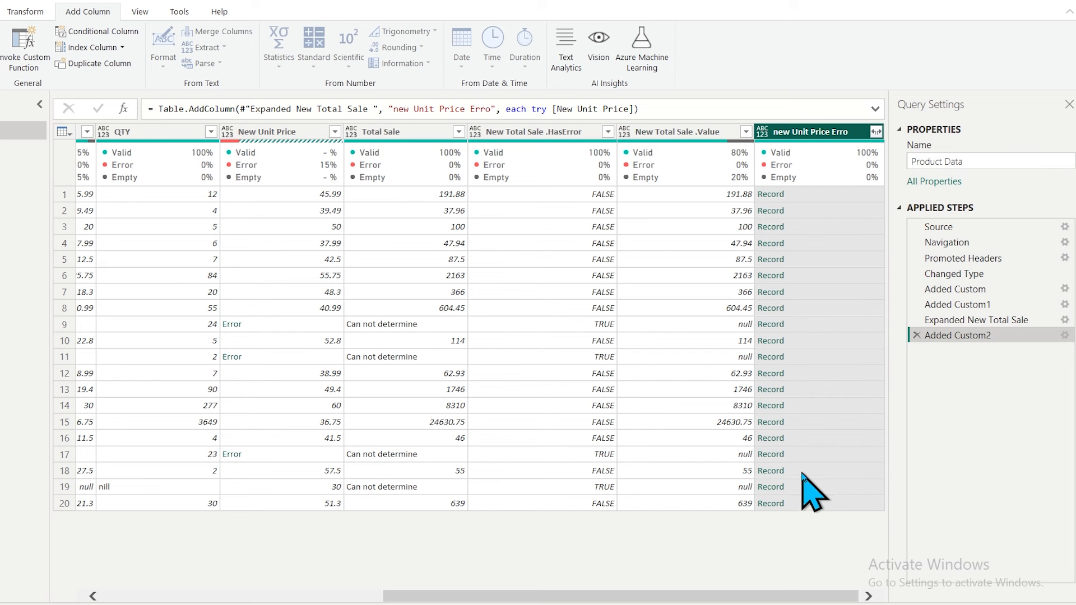
Step: Expand the new Unit Price Erro records into HasError and Value columns, using the original column name as prefix
{"action": "left_click", "coordinate": [876, 133]}
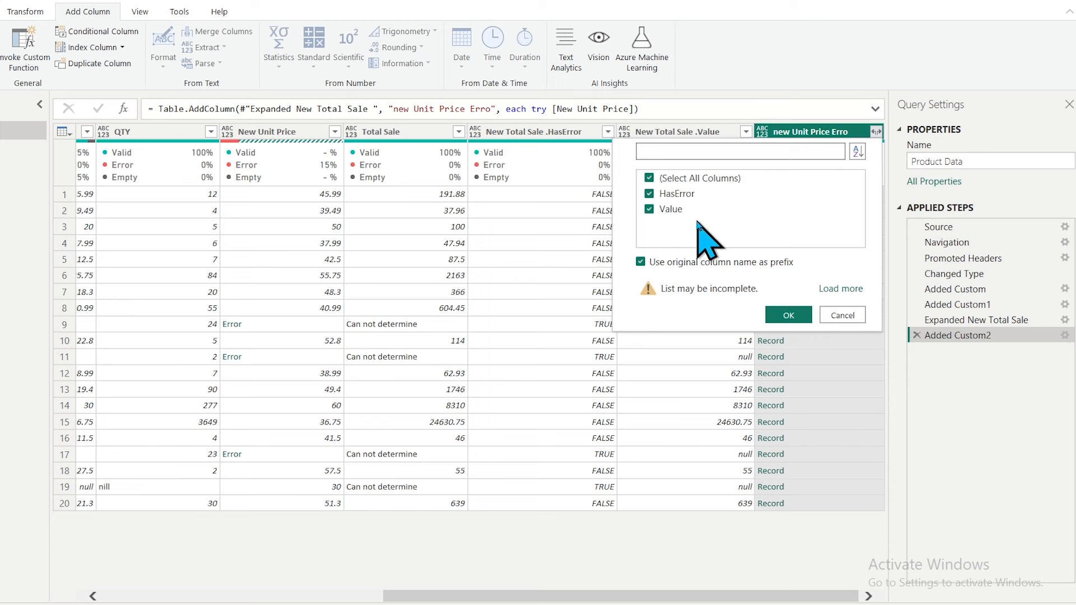
{"action": "left_click", "coordinate": [788, 316]}
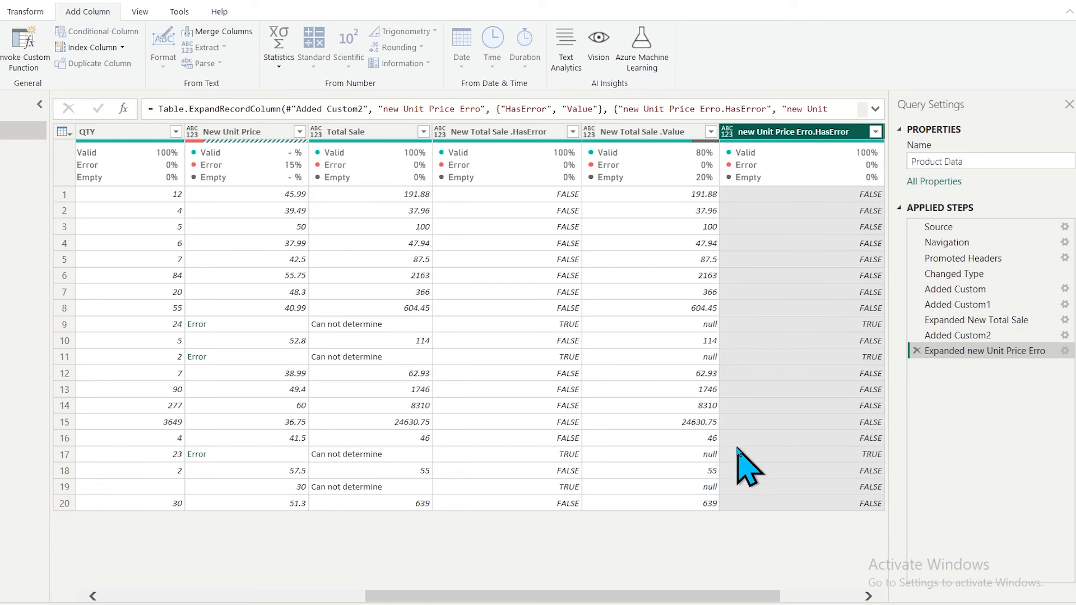
{"action": "left_click_drag", "start_coordinate": [687, 593], "coordinate": [831, 593]}
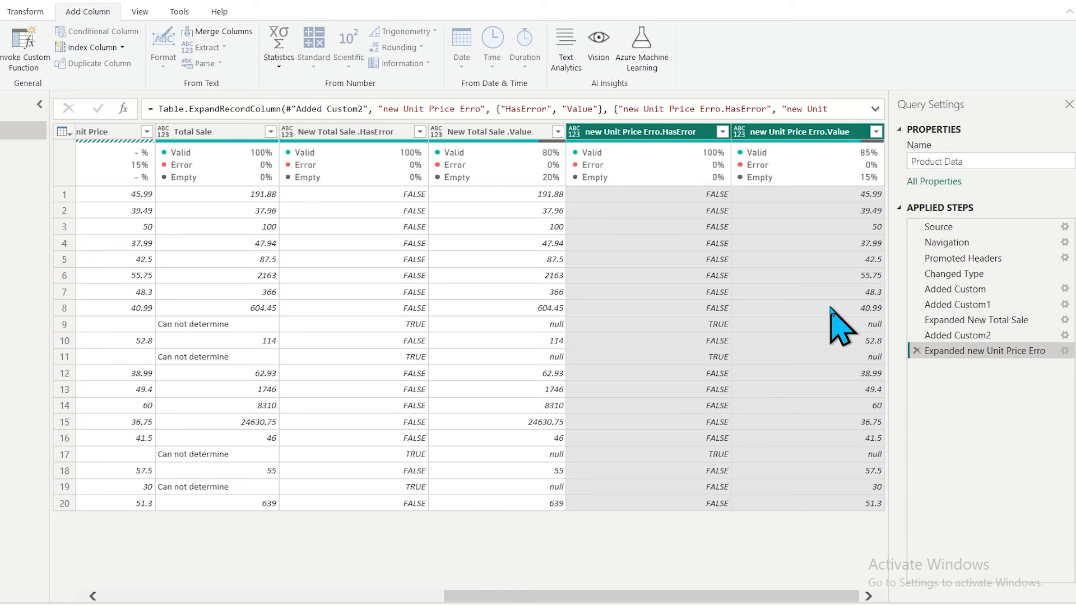
Step: Compare the expanded error-check columns with Unit price, QTY and New Unit Price, and select the New Total Sale HasError column
{"action": "left_click_drag", "start_coordinate": [533, 596], "coordinate": [291, 583]}
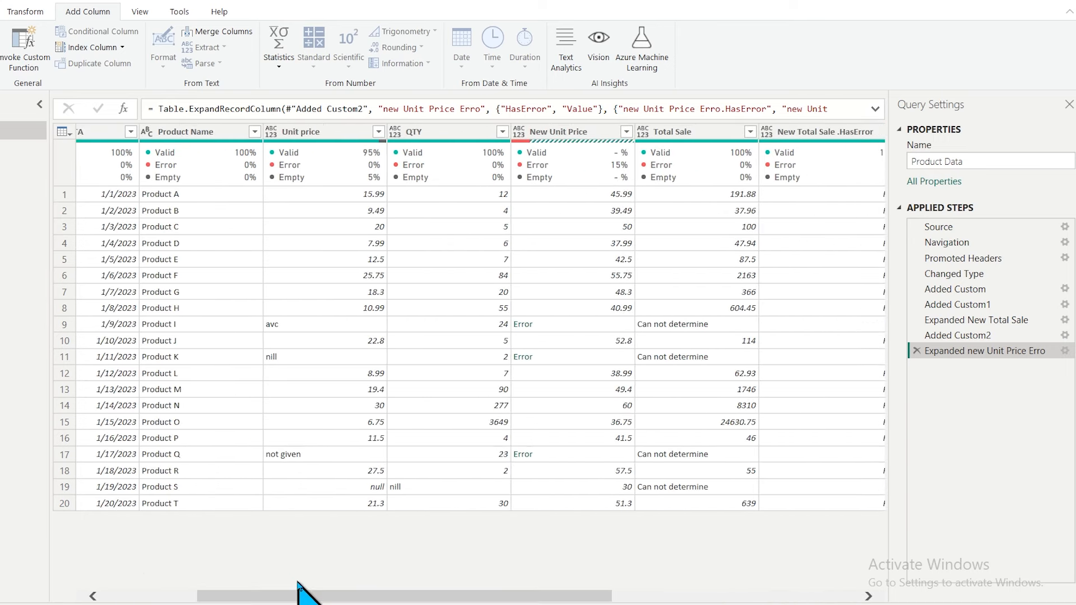
{"action": "left_click_drag", "start_coordinate": [409, 597], "coordinate": [519, 597]}
{"action": "left_click", "coordinate": [632, 131]}
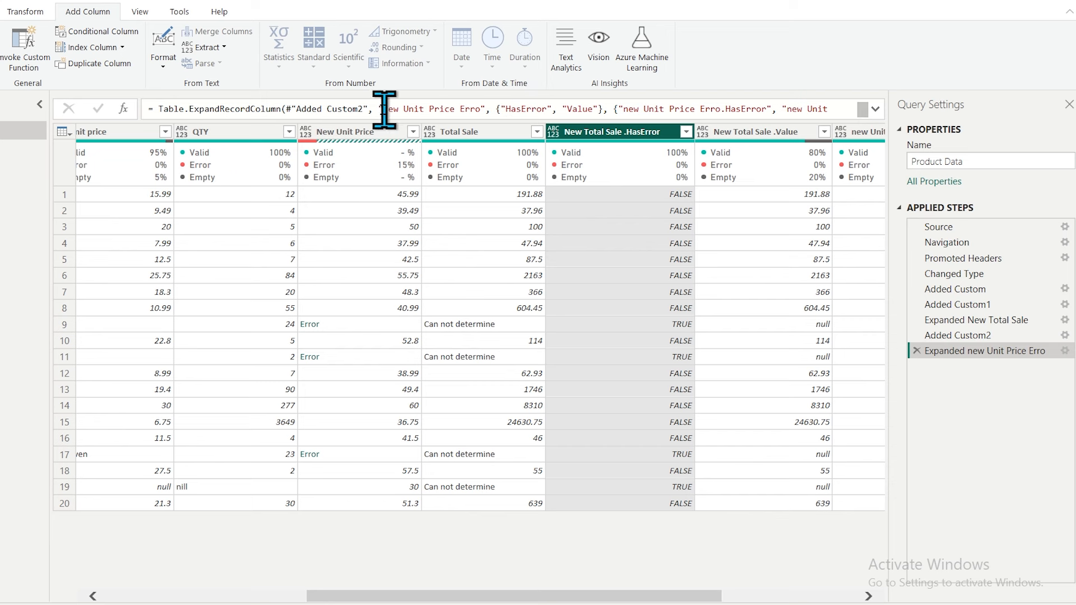
Step: Review the formula of the last expansion step and the full M code of Product Data in the Advanced Editor
{"action": "left_click_drag", "start_coordinate": [378, 109], "coordinate": [683, 145]}
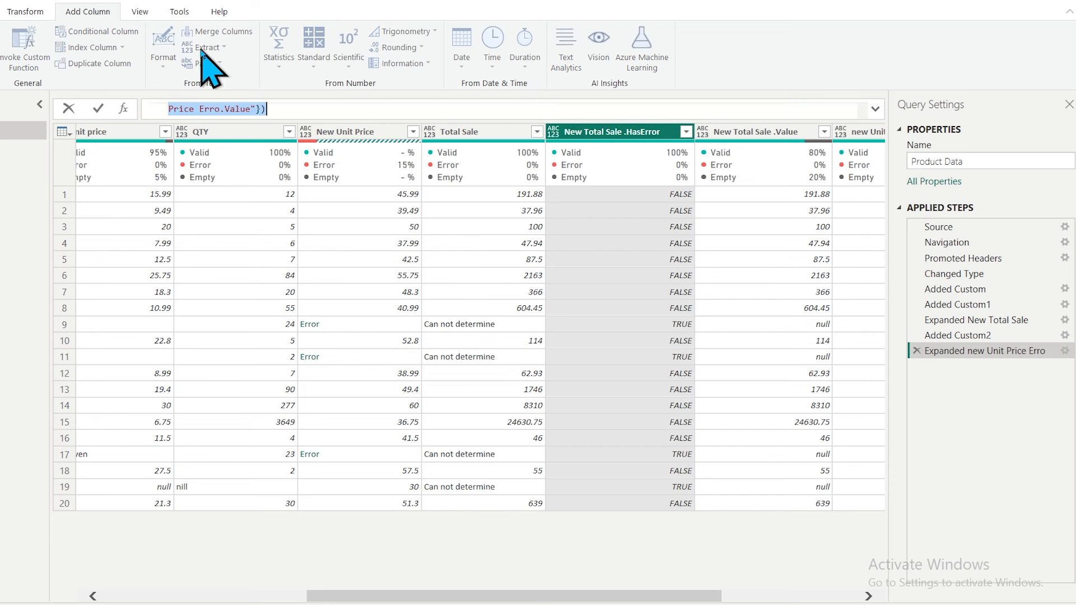
{"action": "left_click", "coordinate": [629, 136]}
{"action": "left_click", "coordinate": [1, 12]}
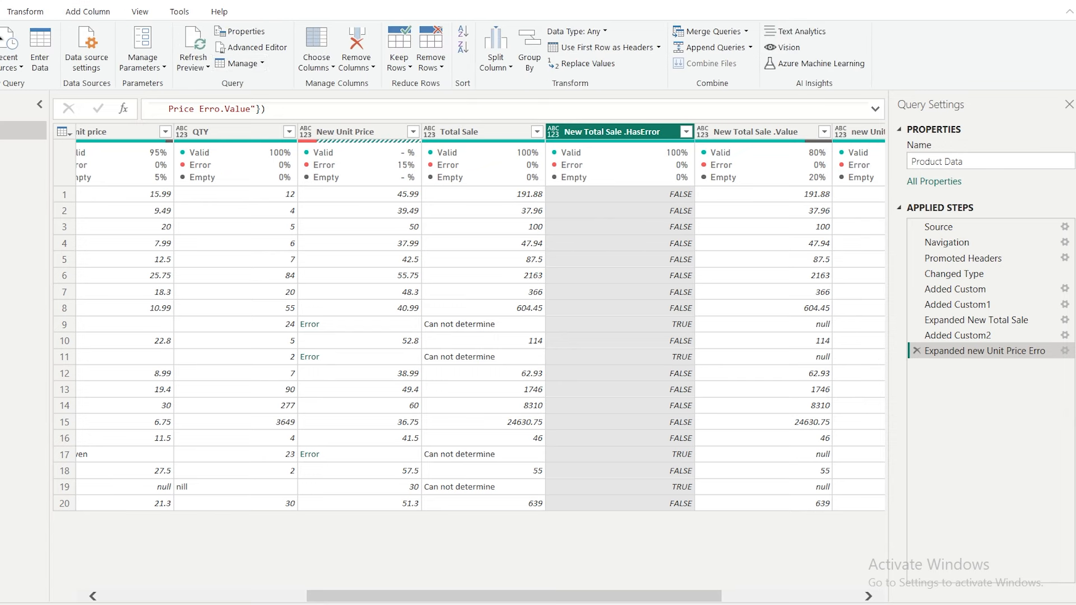
{"action": "left_click", "coordinate": [252, 49]}
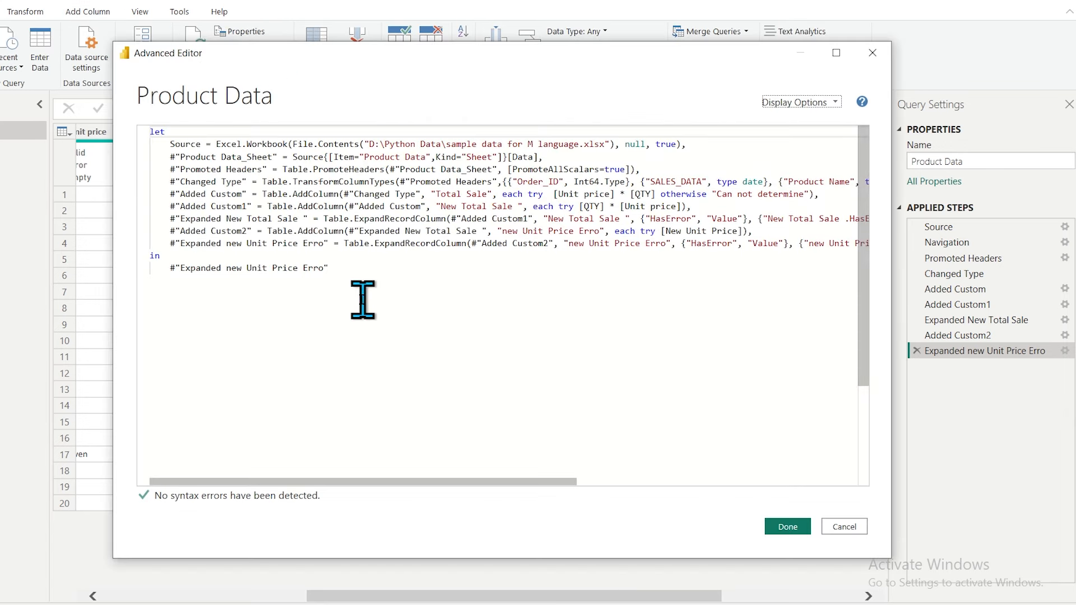
{"action": "left_click_drag", "start_coordinate": [166, 232], "coordinate": [878, 260]}
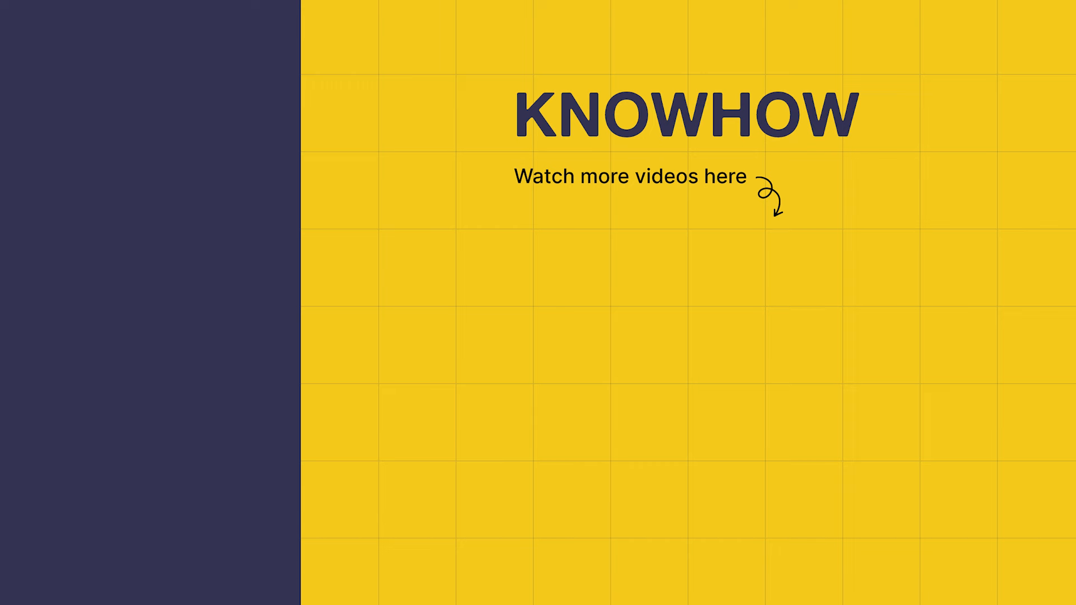